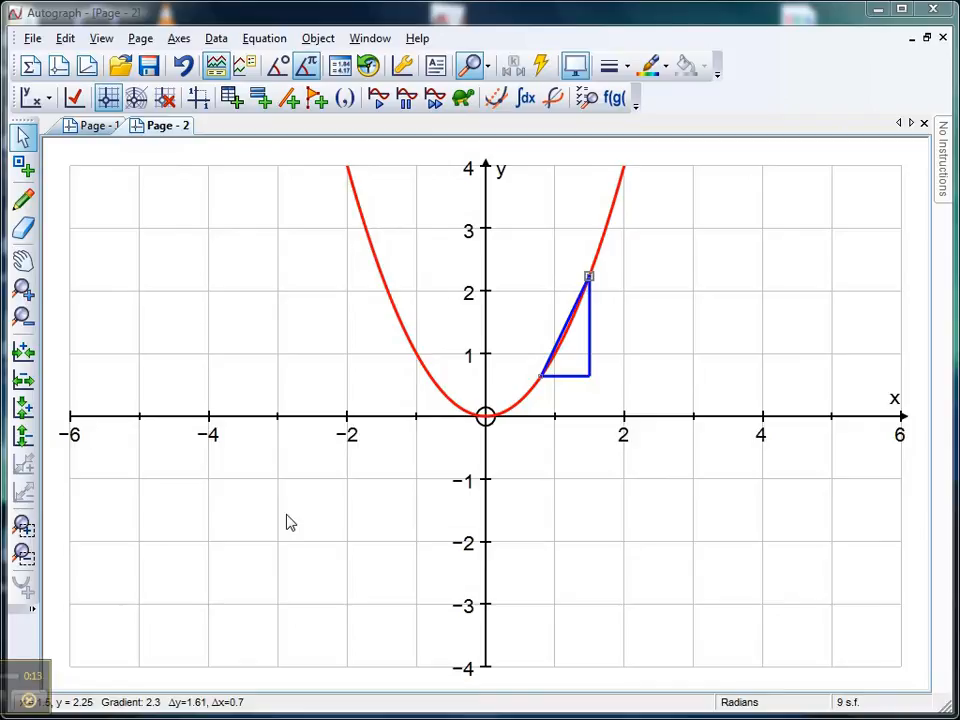
# Step: Move the gradient triangle's upper point along the parabola to x = 1.6 and back to x = 1.51
pyautogui.click(279, 433)
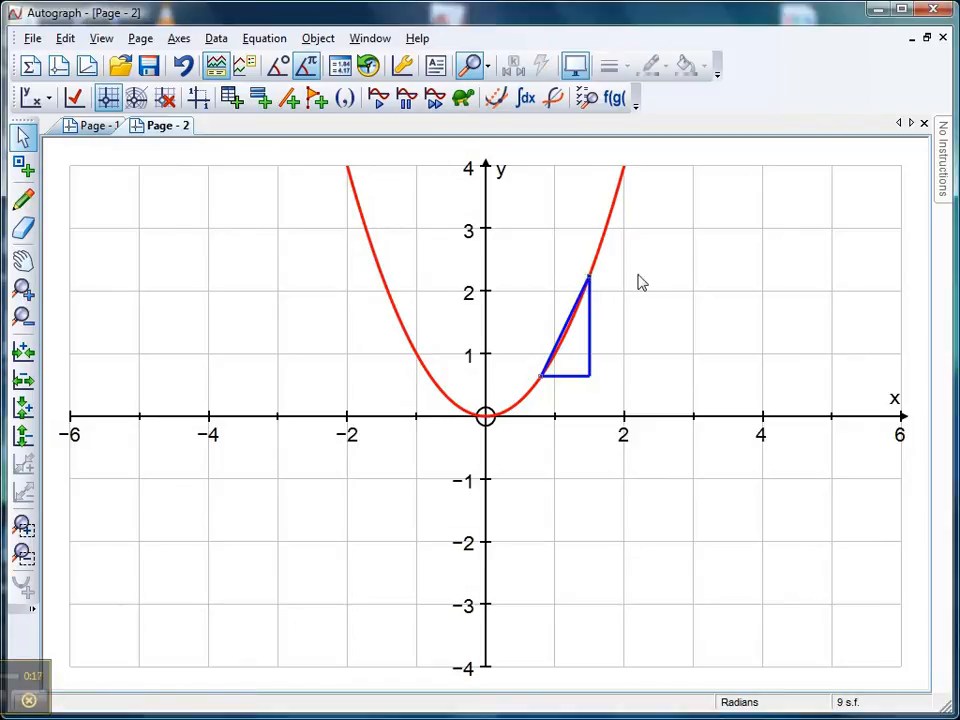
pyautogui.moveTo(591, 277); pyautogui.dragTo(594, 311)
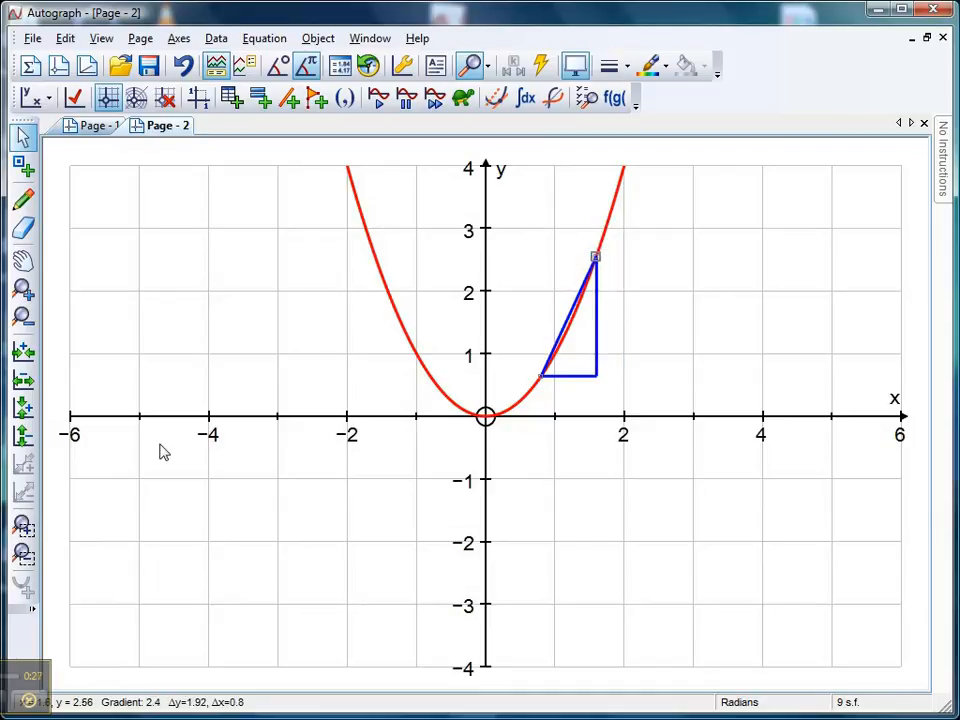
pyautogui.click(24, 527)
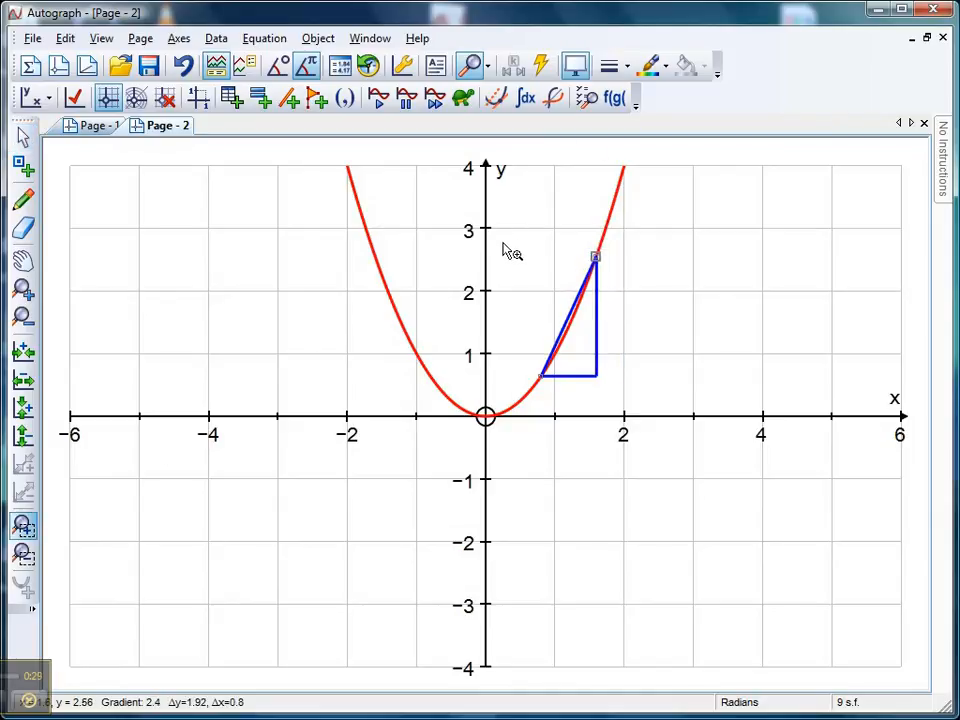
pyautogui.moveTo(505, 235); pyautogui.dragTo(655, 417)
pyautogui.click(24, 135)
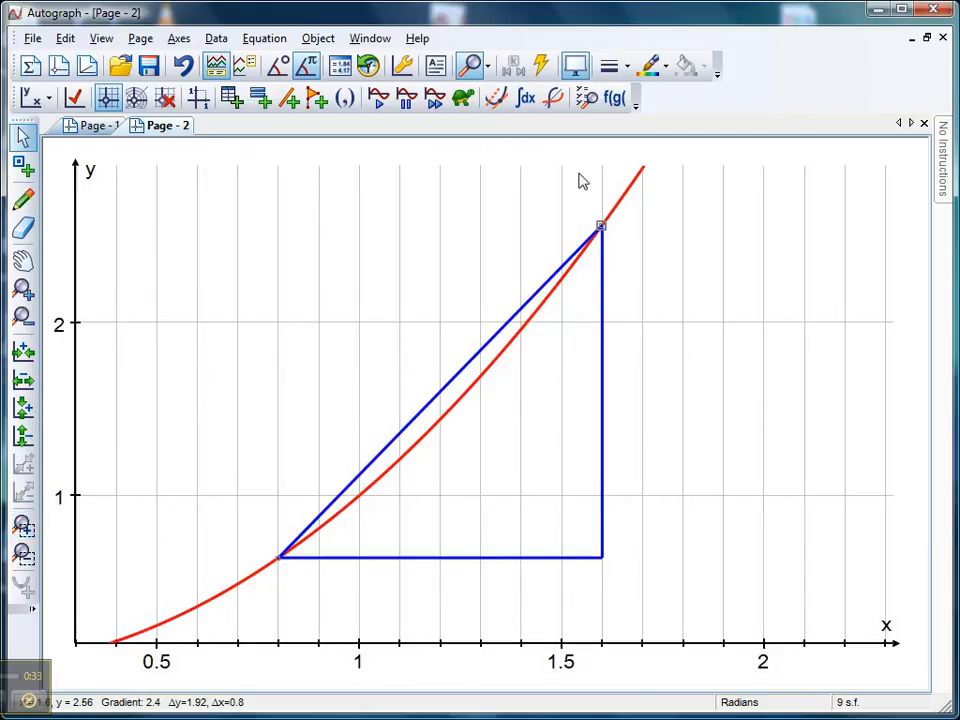
pyautogui.moveTo(601, 226); pyautogui.dragTo(568, 358)
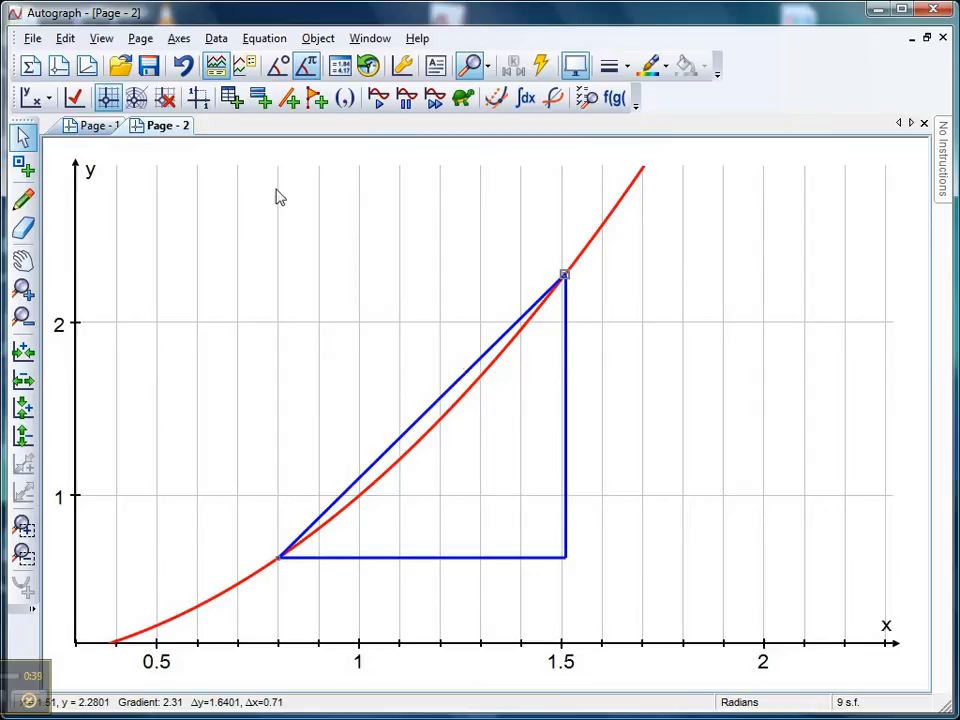
# Step: Plot the equation y=x² on Page - 1
pyautogui.click(86, 130)
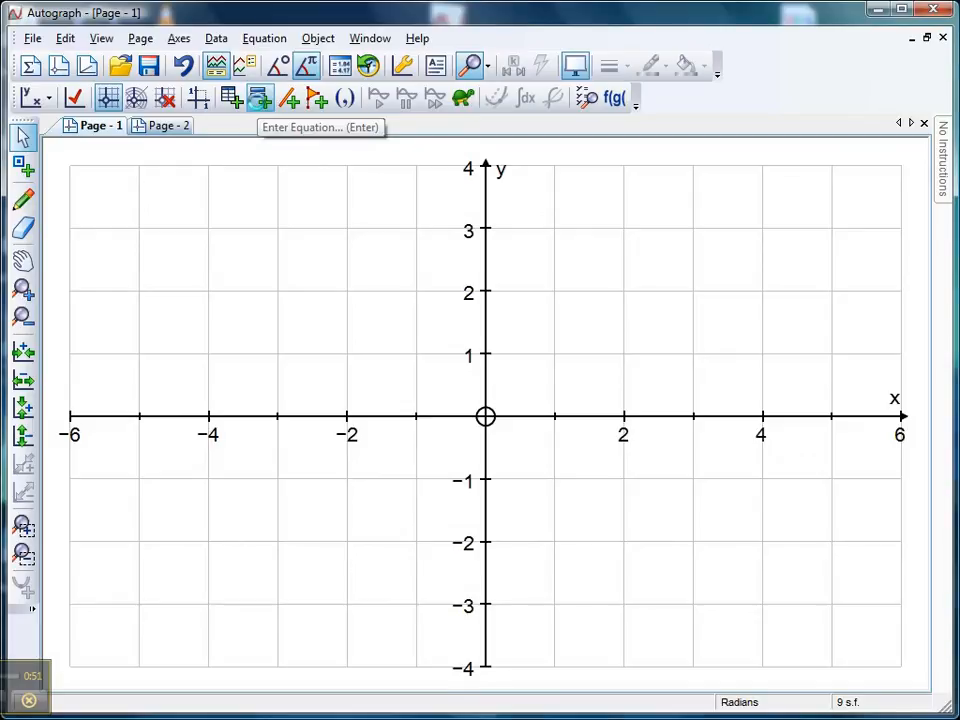
pyautogui.click(259, 98)
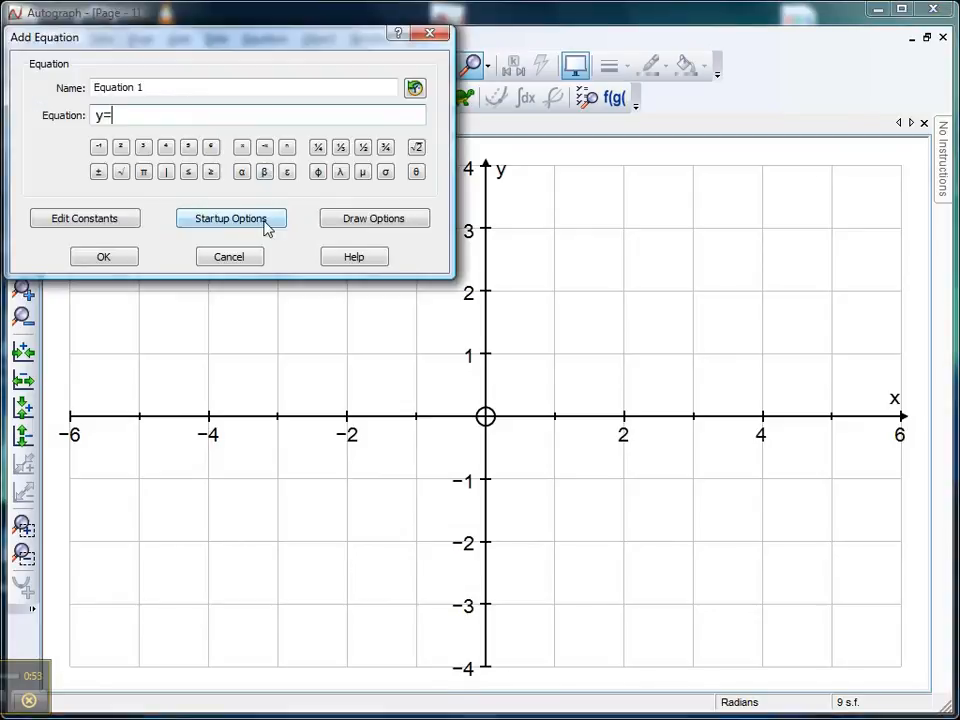
pyautogui.write('x²')
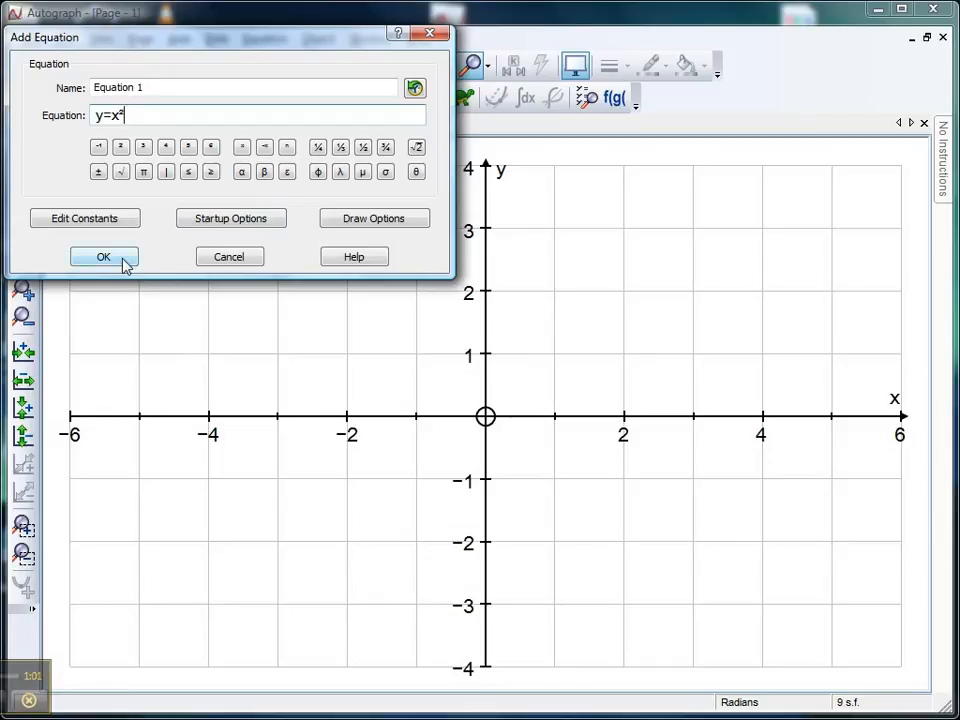
pyautogui.click(124, 263)
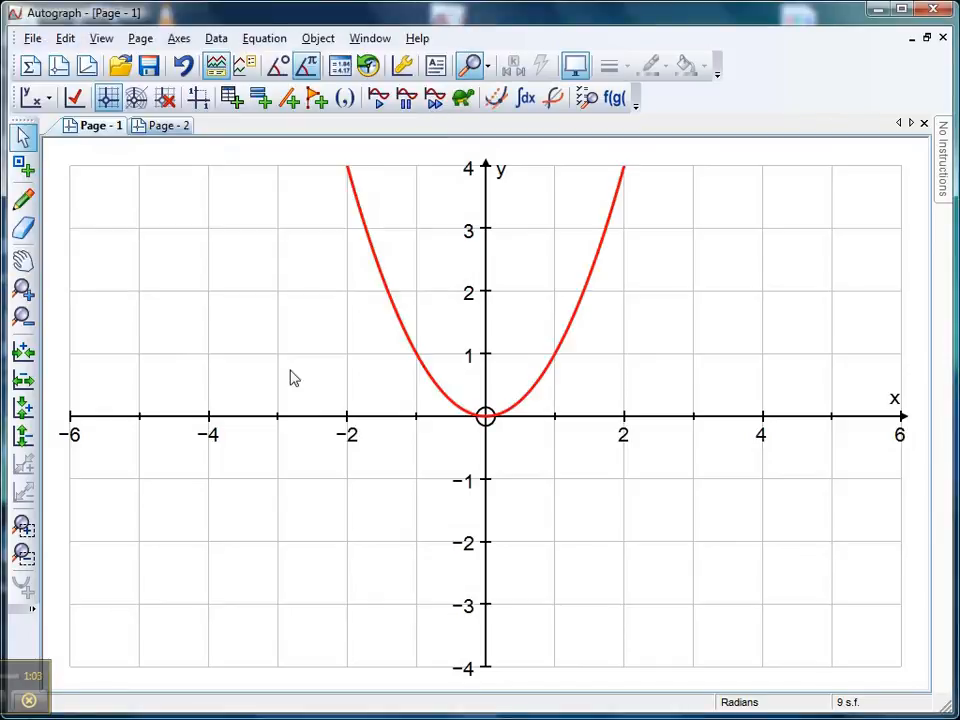
# Step: Draw a tangent at a point on the y=x² curve at x = 1.5 and slide the point to x = −0.9
pyautogui.click(24, 166)
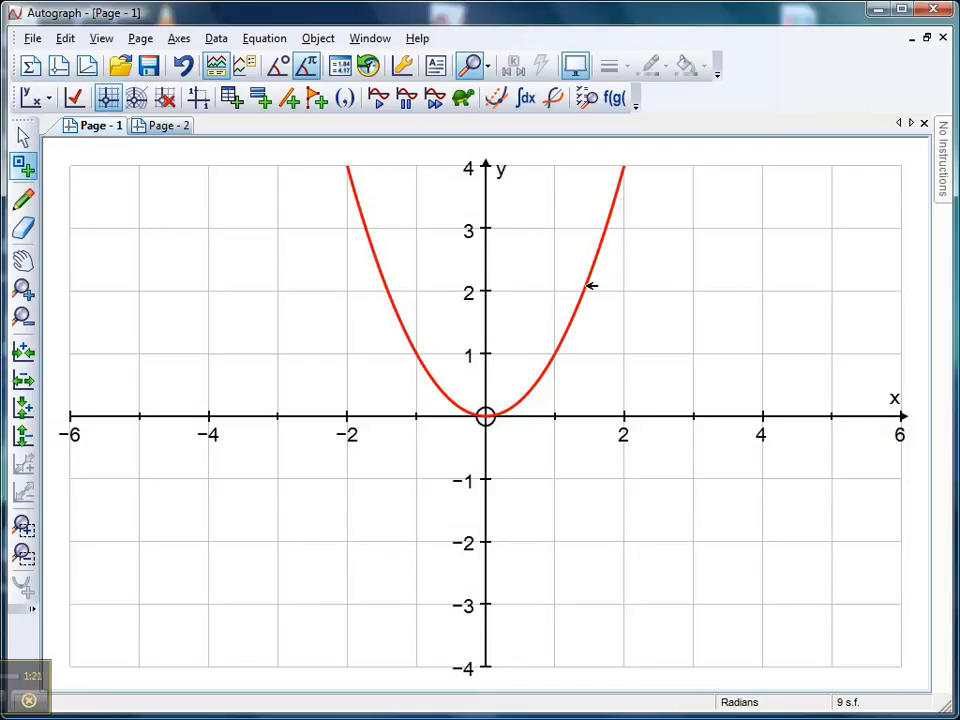
pyautogui.click(590, 285)
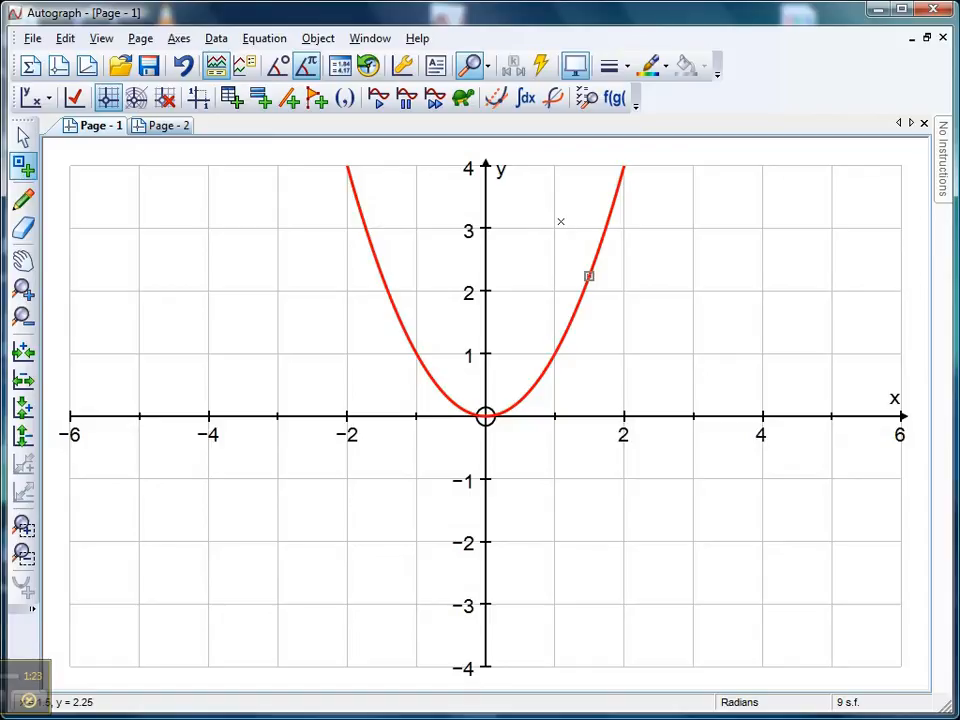
pyautogui.rightClick(558, 204)
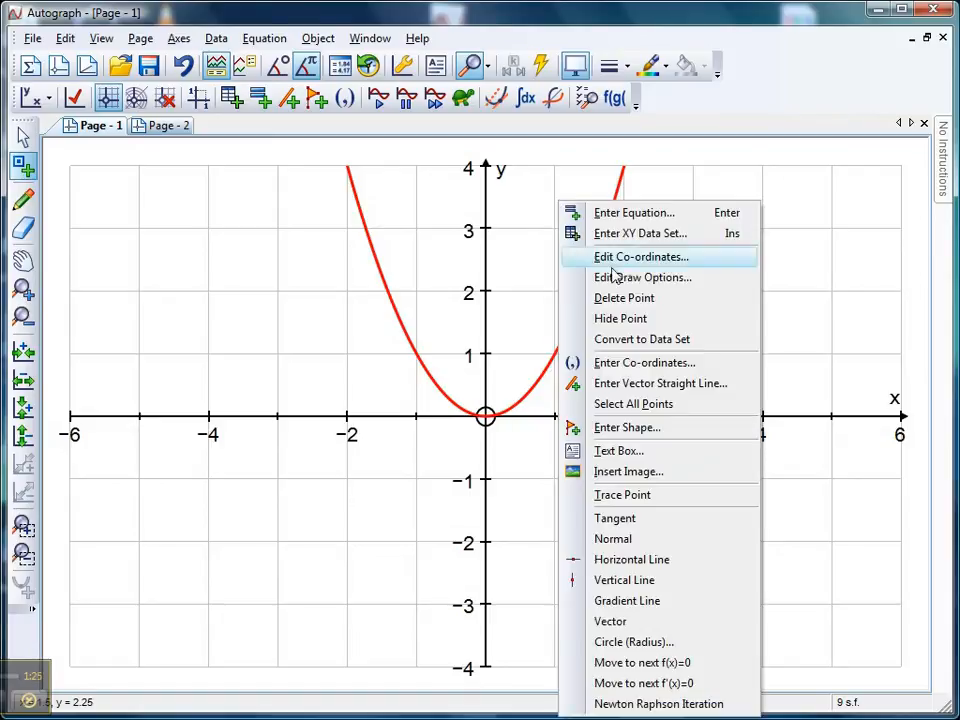
pyautogui.click(615, 518)
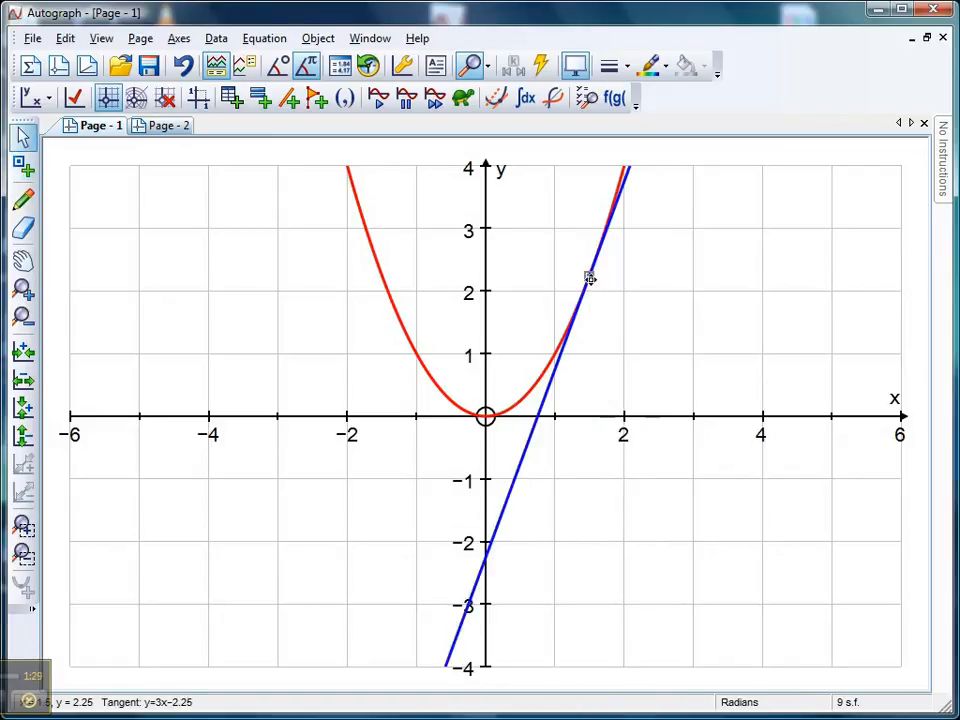
pyautogui.moveTo(589, 276); pyautogui.dragTo(422, 358)
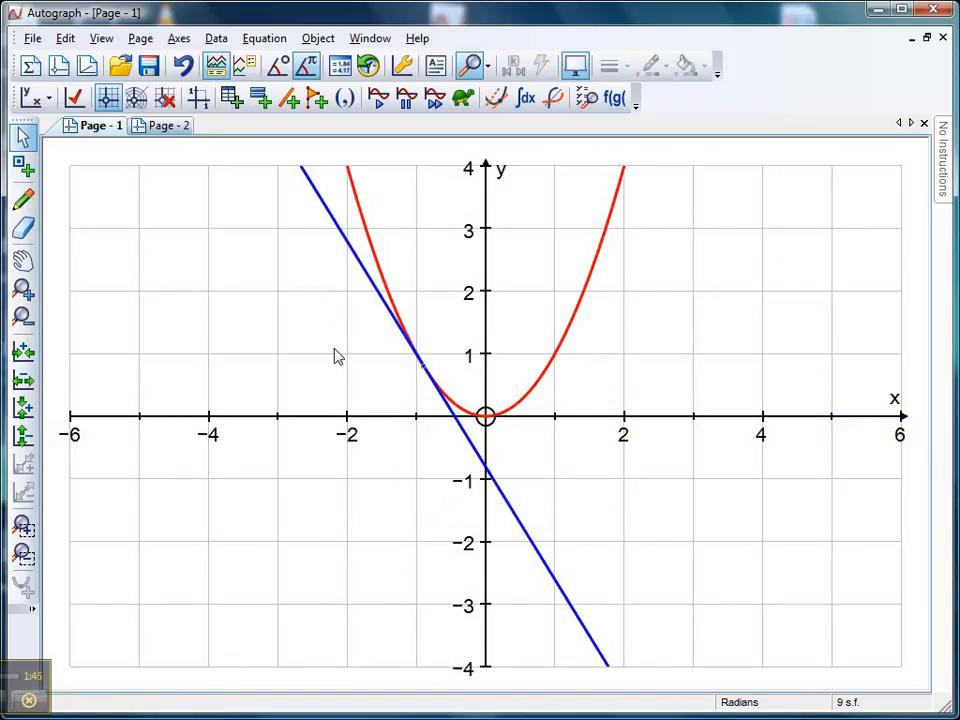
# Step: Add an Ice Blue text box with the tangent's equation beside the curve's left arm and slide the tangent point to x = 1
pyautogui.click(359, 259)
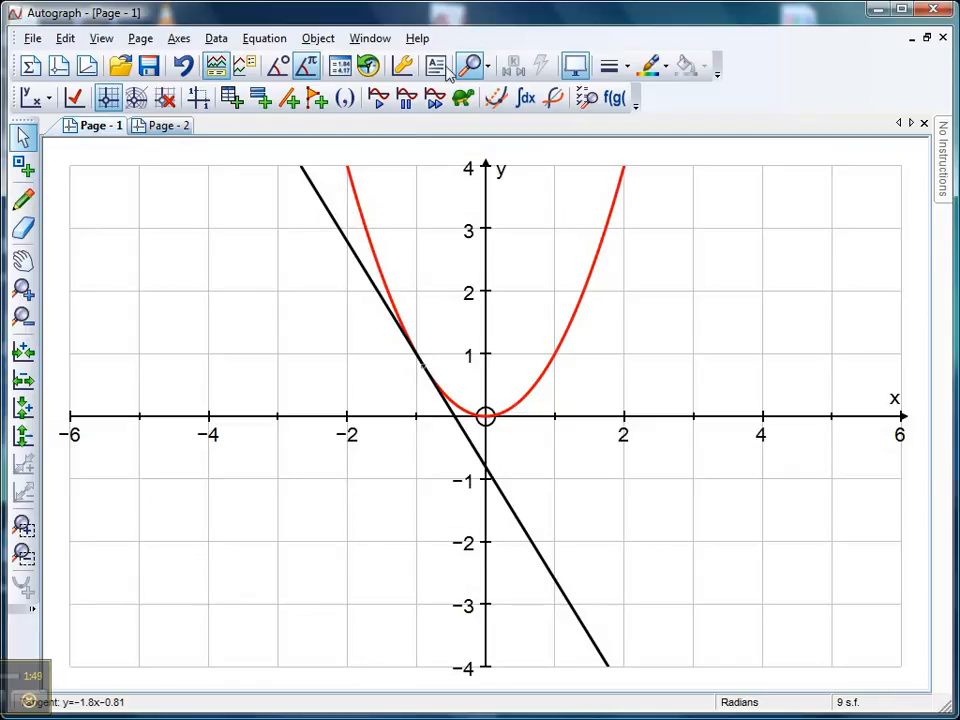
pyautogui.click(446, 75)
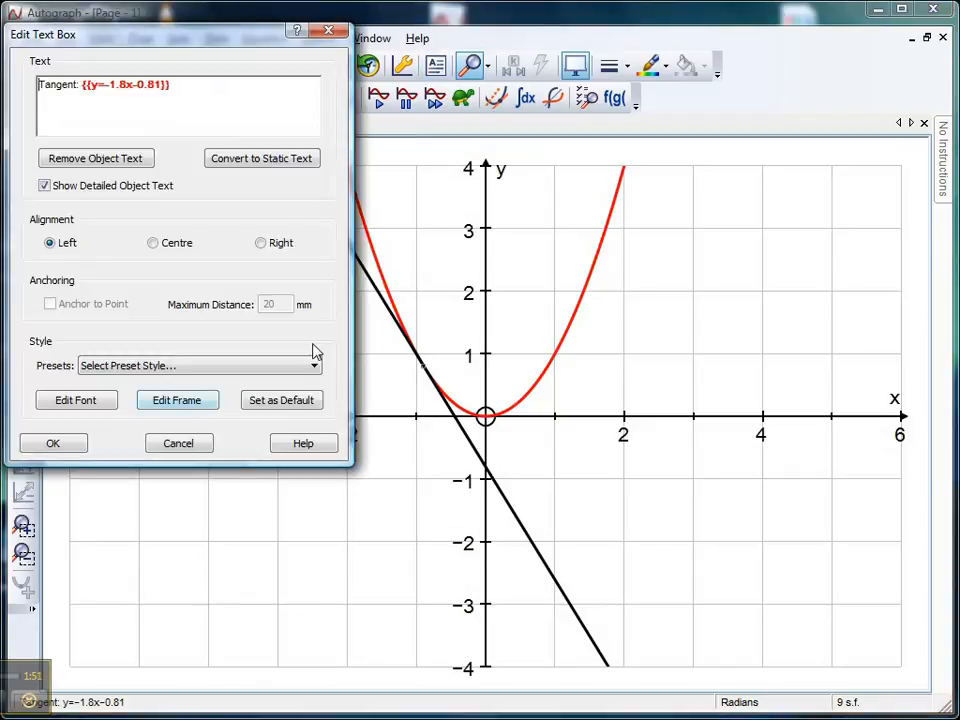
pyautogui.click(313, 366)
pyautogui.click(227, 420)
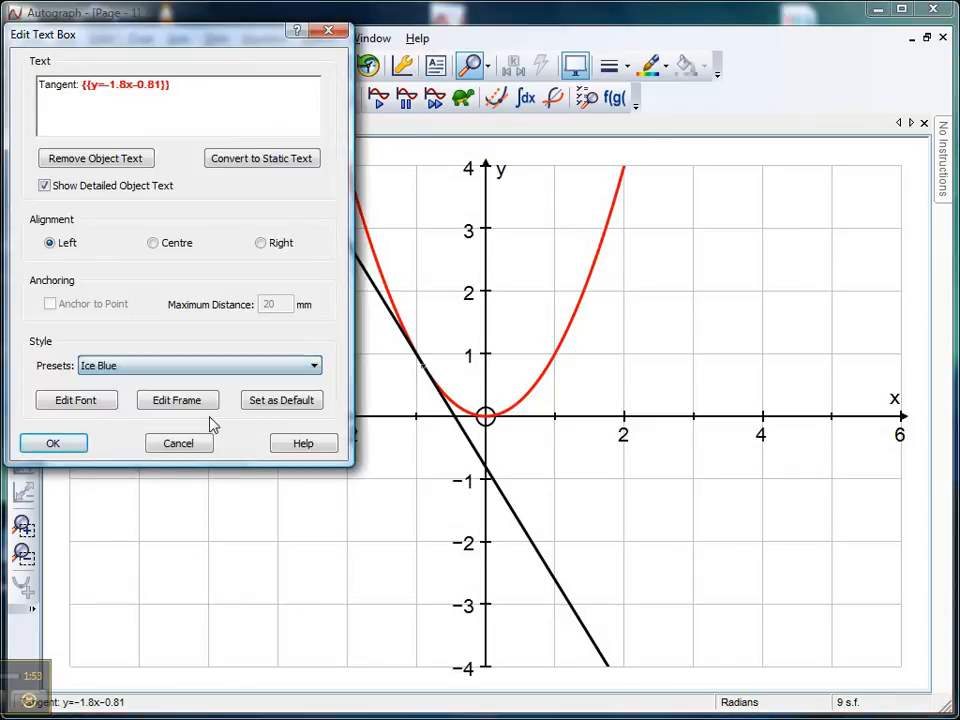
pyautogui.click(80, 445)
pyautogui.moveTo(407, 418); pyautogui.dragTo(161, 266)
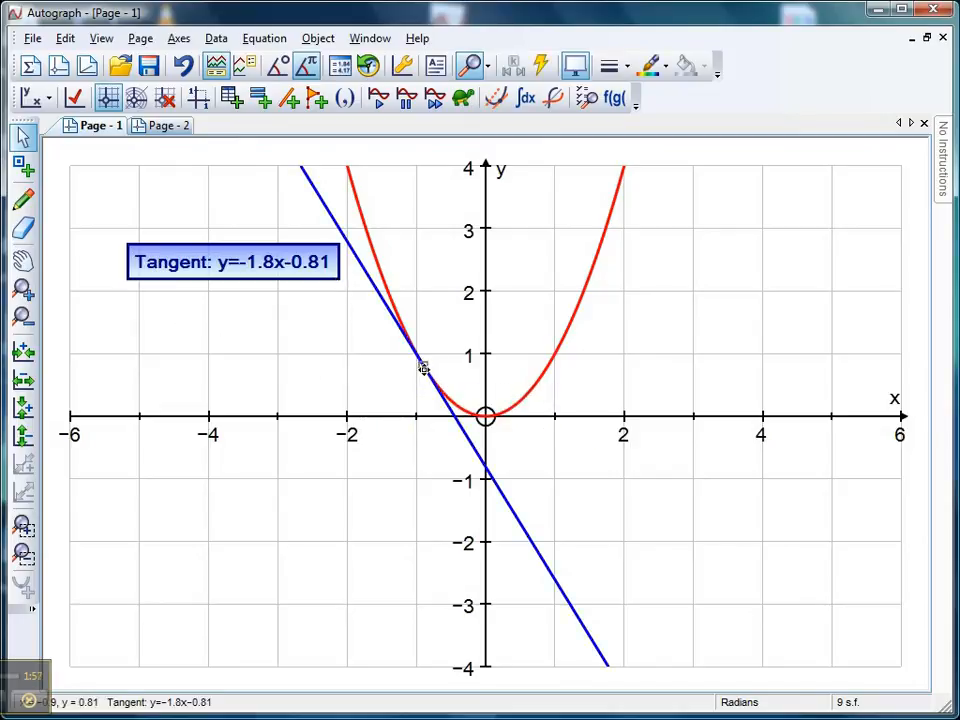
pyautogui.moveTo(422, 368); pyautogui.dragTo(555, 371)
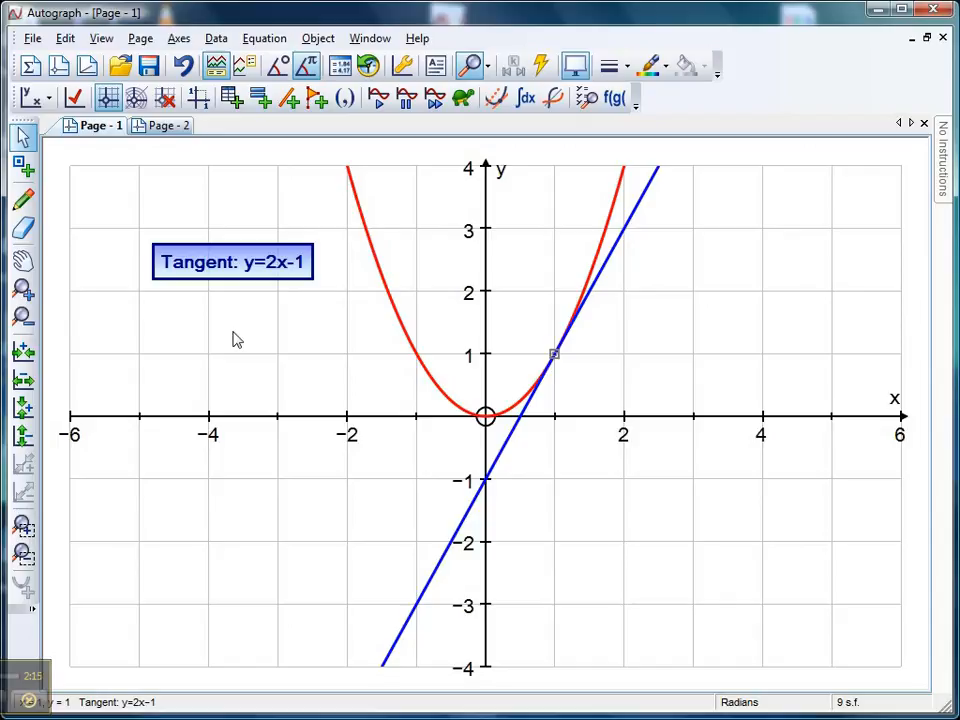
# Step: Plot a second equation, y=x²-2, on the same page
pyautogui.click(259, 97)
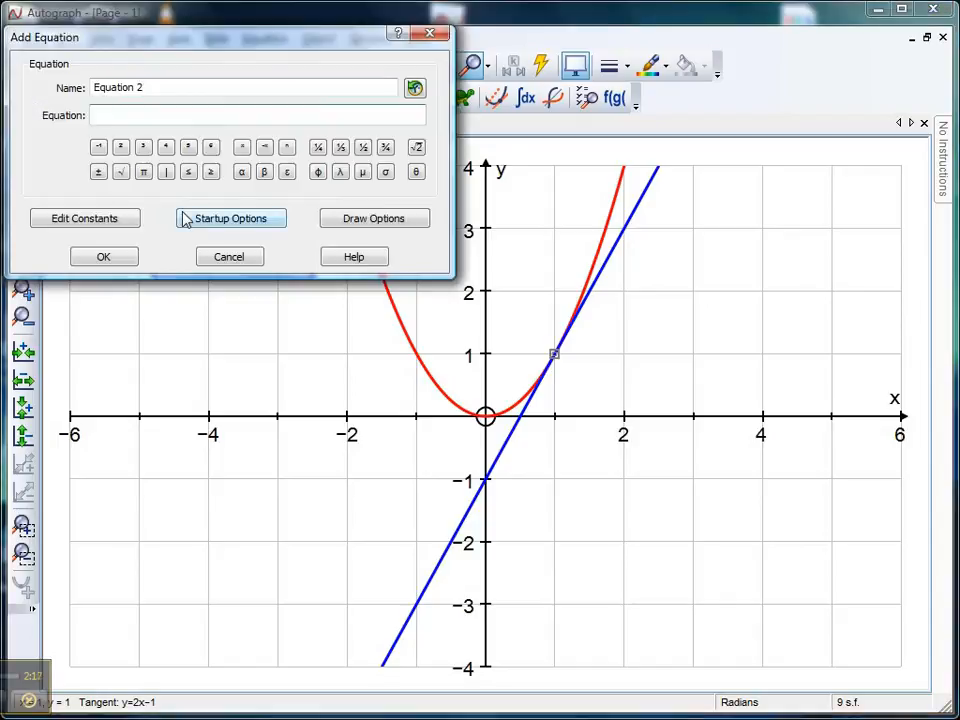
pyautogui.write('y=x²-2')
pyautogui.click(122, 262)
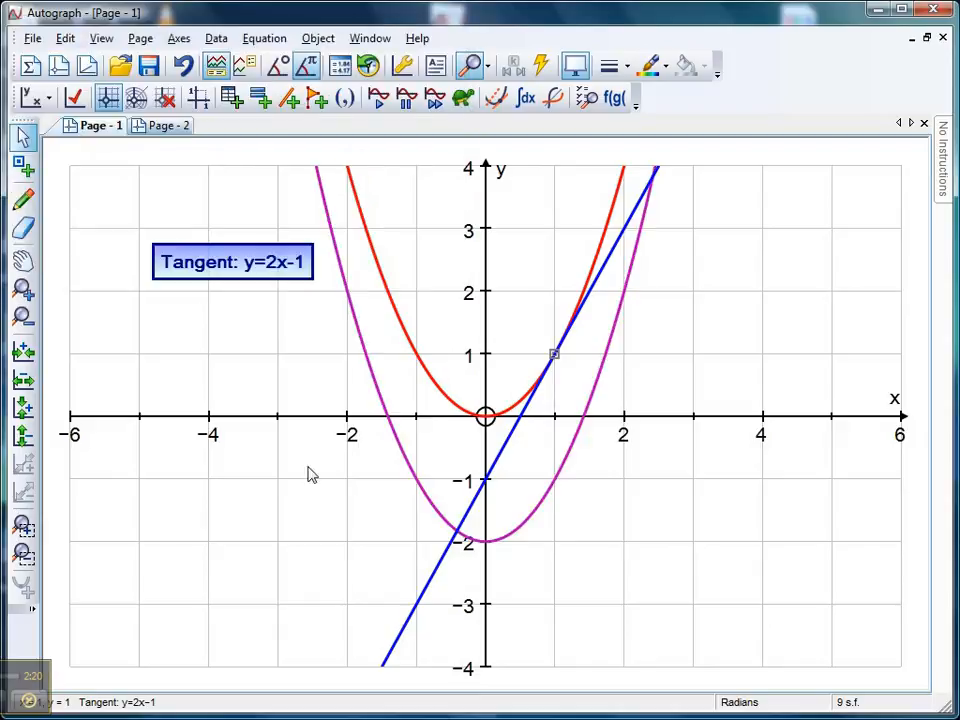
# Step: Place a point on the y=x²-2 curve at x = 1.1 and draw the tangent there
pyautogui.click(45, 215)
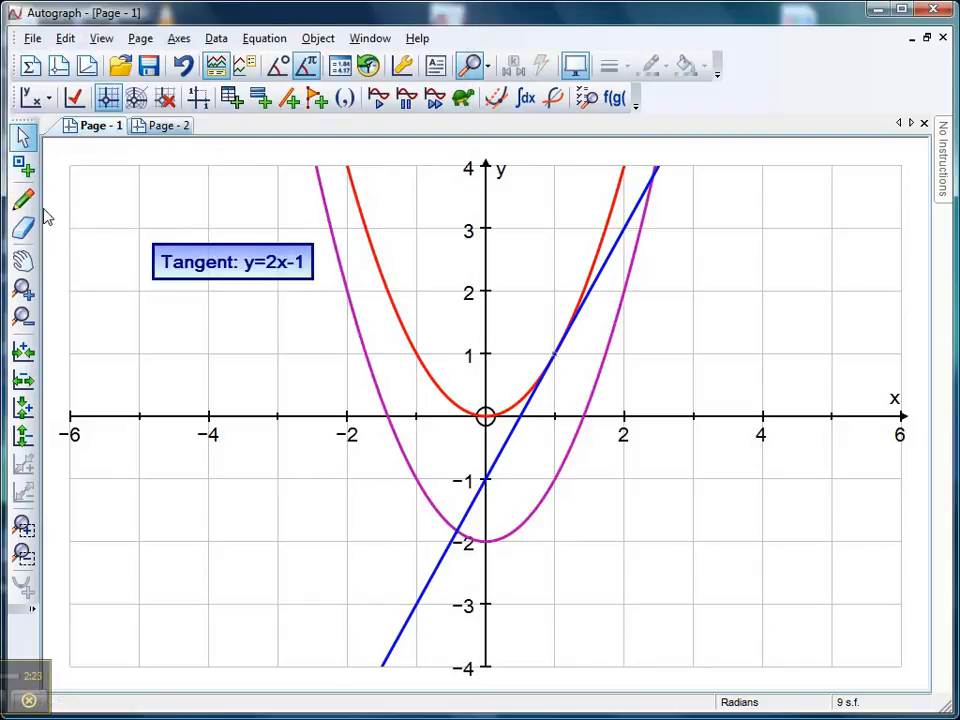
pyautogui.click(23, 166)
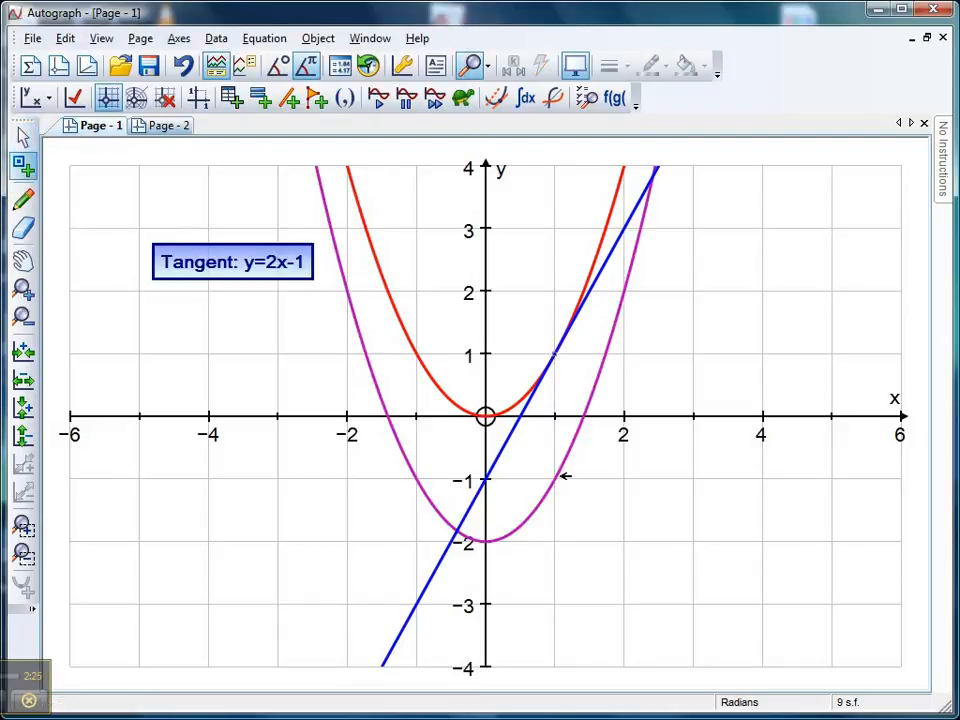
pyautogui.click(562, 475)
pyautogui.rightClick(560, 467)
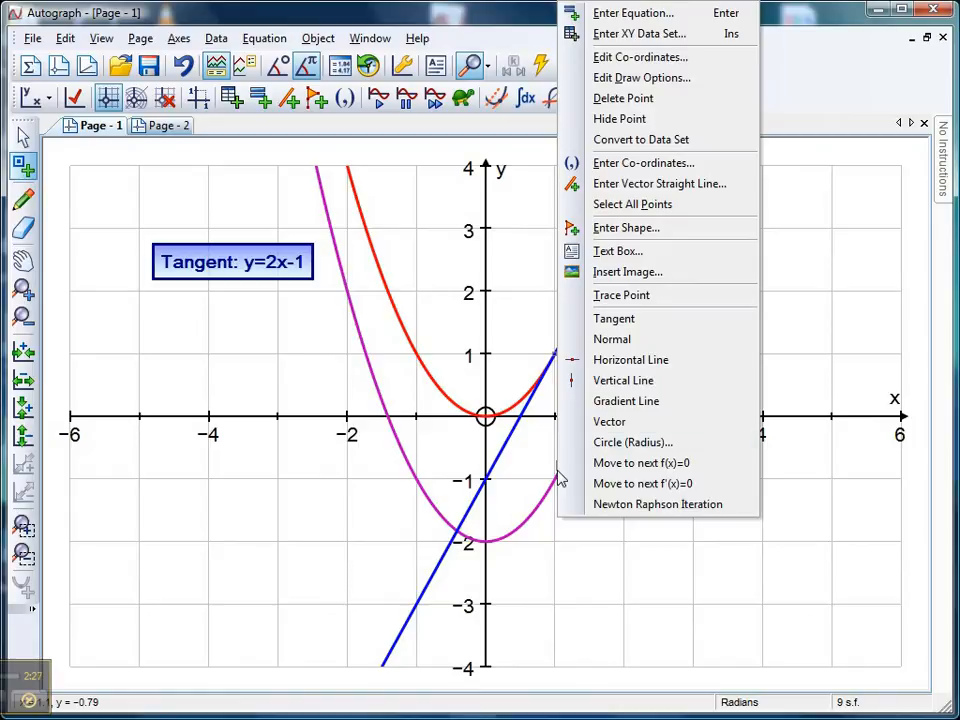
pyautogui.click(610, 319)
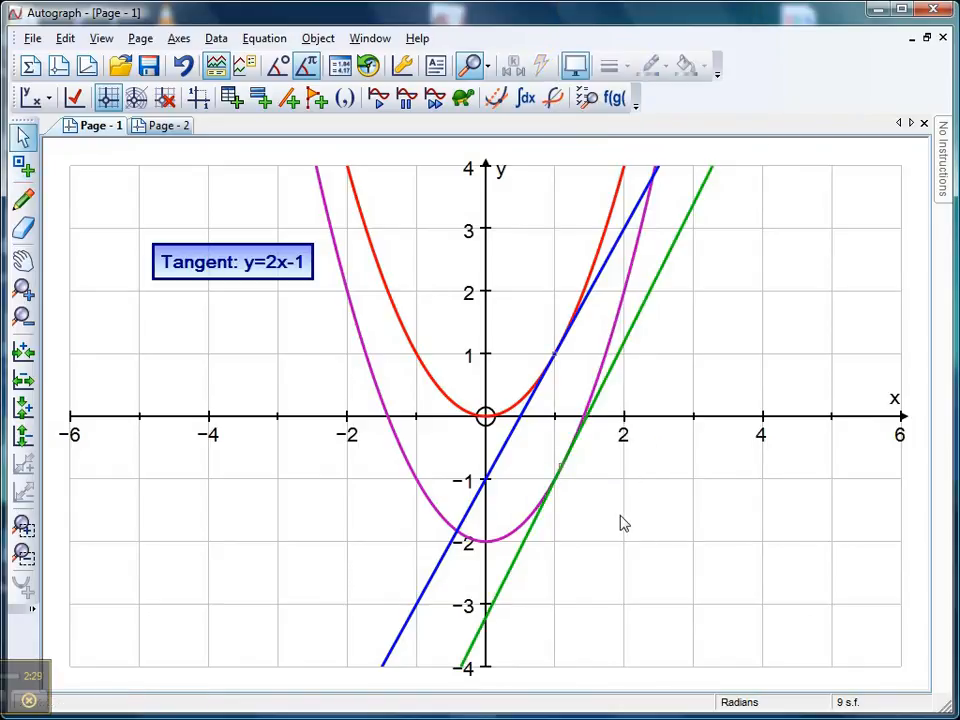
# Step: Slide the tangent points along their curves to x = 0.9 on y=x² and x = 1.1 on y=x²-2
pyautogui.moveTo(562, 467); pyautogui.dragTo(568, 454)
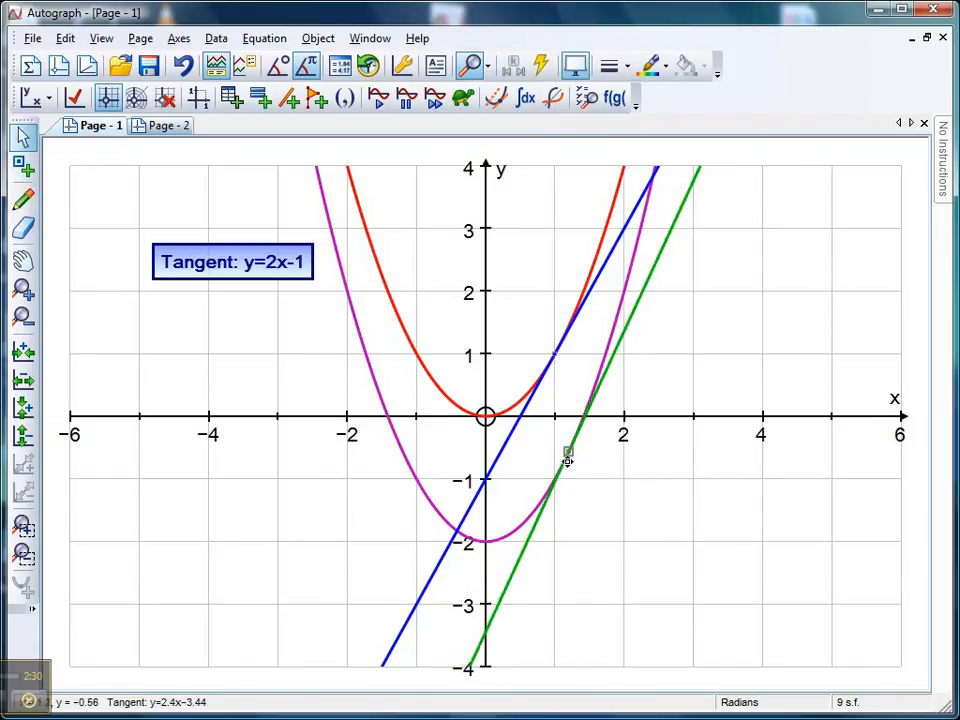
pyautogui.click(534, 349)
pyautogui.click(553, 352)
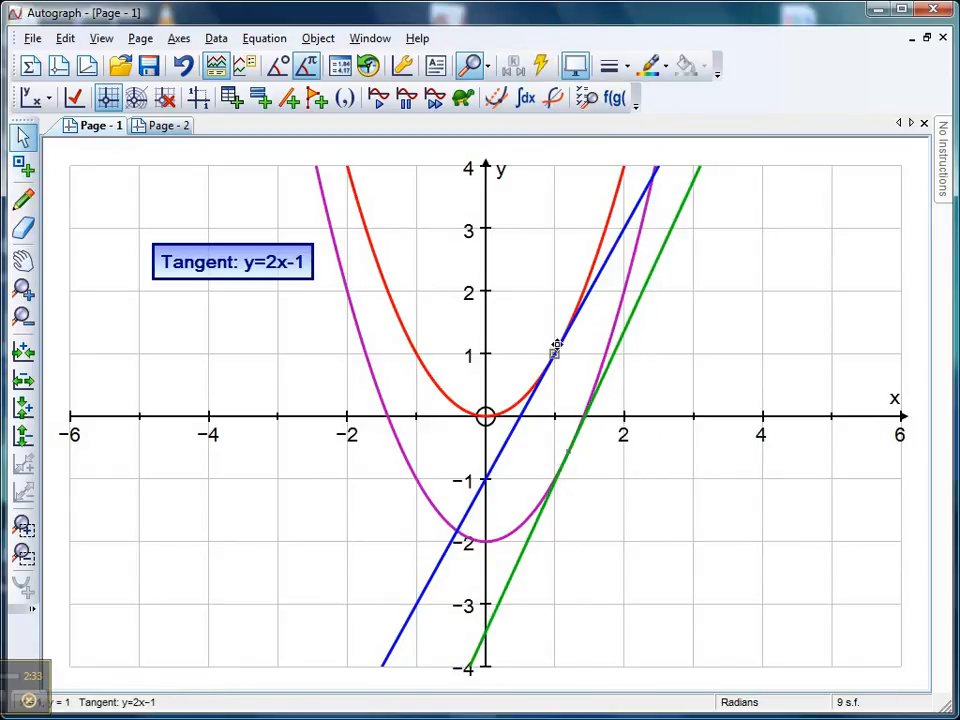
pyautogui.click(535, 321)
pyautogui.click(555, 353)
pyautogui.moveTo(555, 353); pyautogui.dragTo(550, 387)
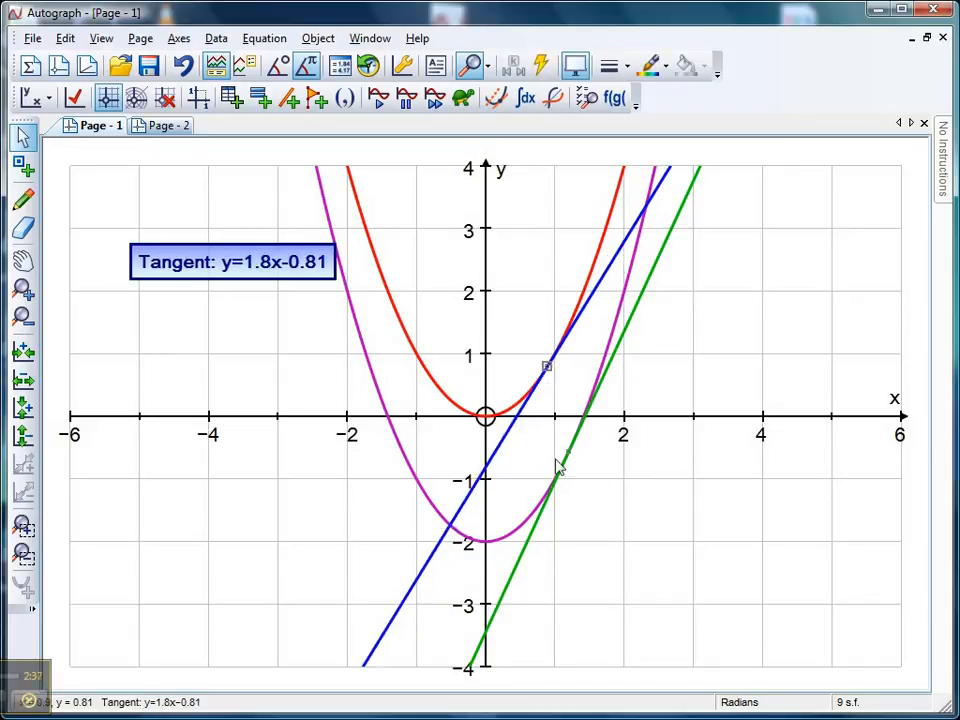
pyautogui.click(606, 469)
pyautogui.moveTo(568, 453); pyautogui.dragTo(561, 493)
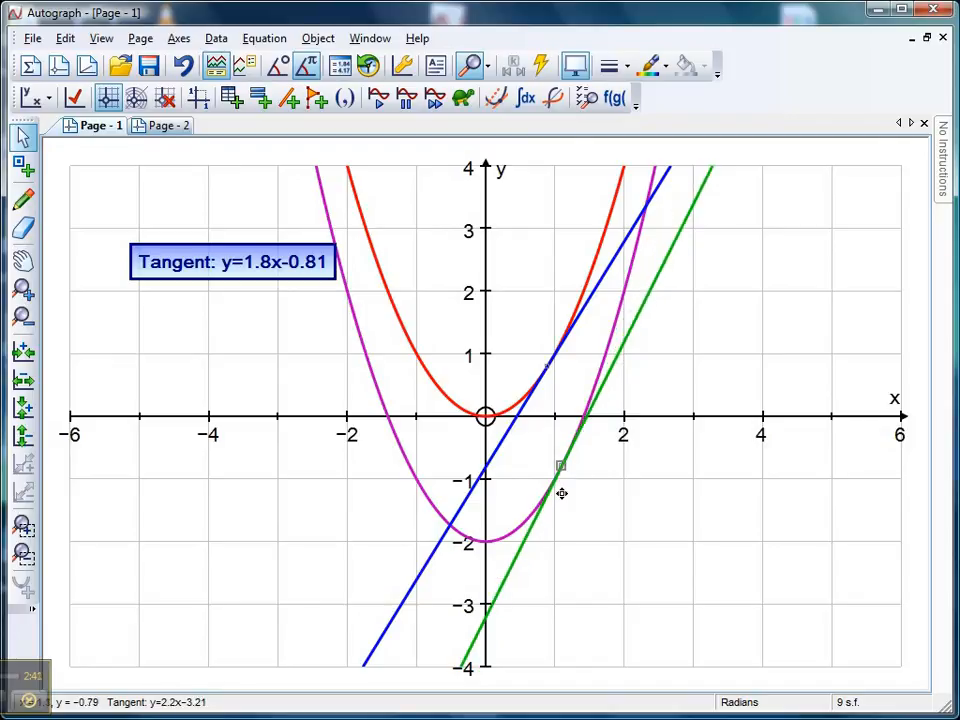
pyautogui.click(615, 514)
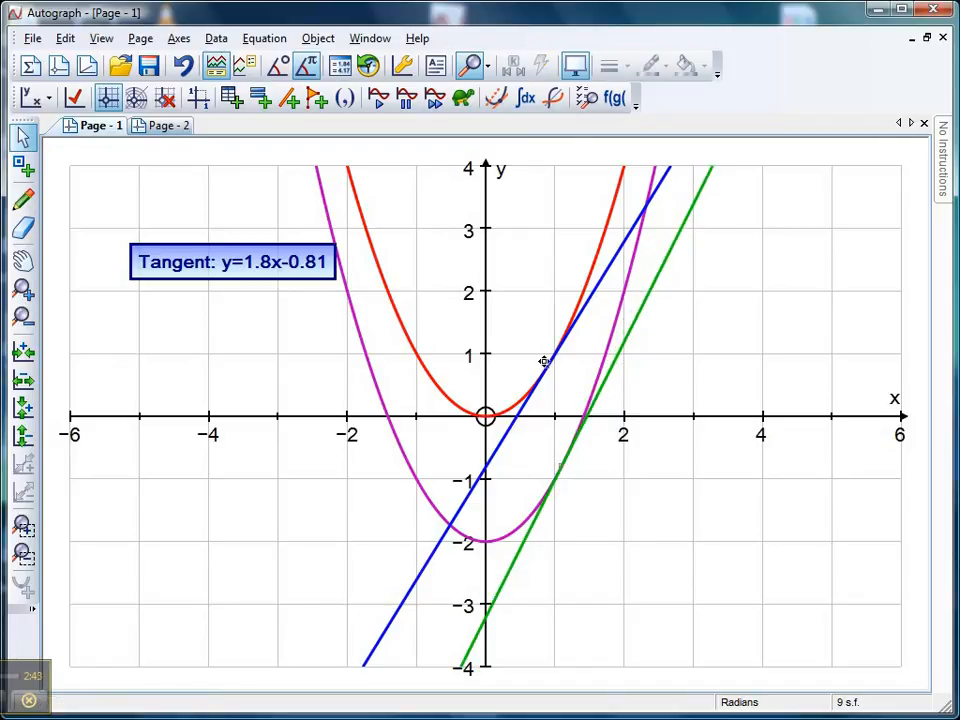
# Step: Set the x-coordinate of the tangent points on both parabolas to the constant a
pyautogui.doubleClick(548, 369)
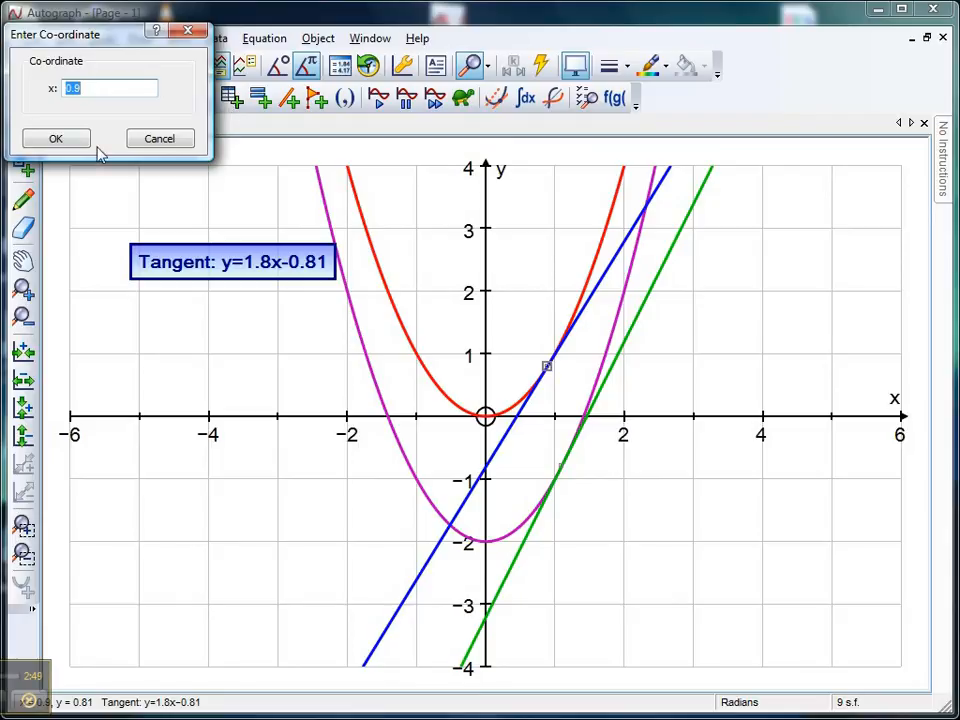
pyautogui.write('a')
pyautogui.click(76, 146)
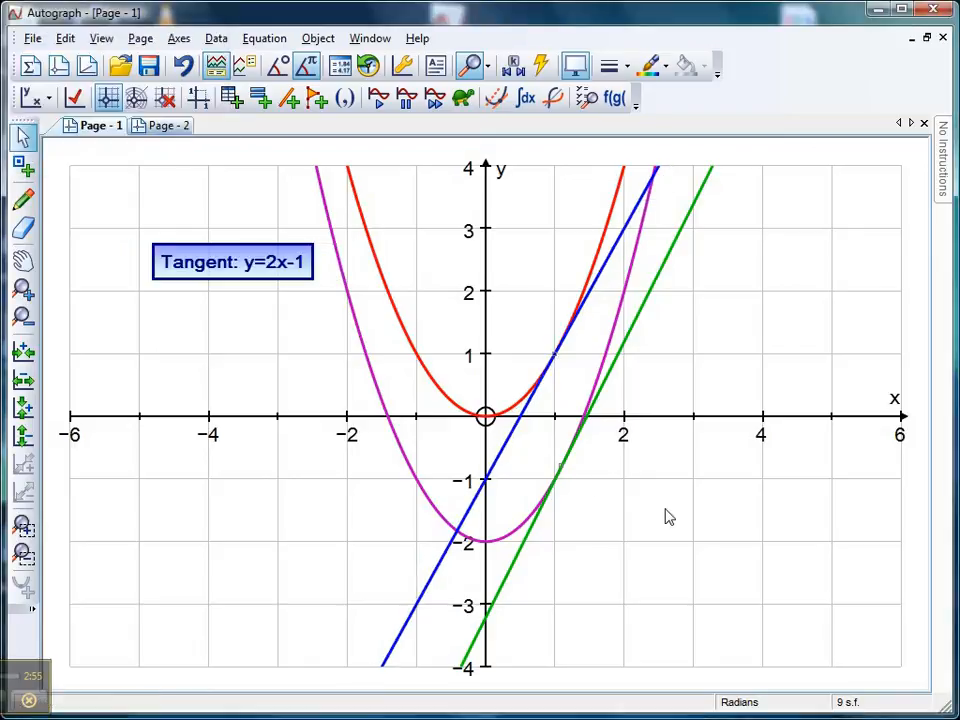
pyautogui.doubleClick(561, 465)
pyautogui.write('a')
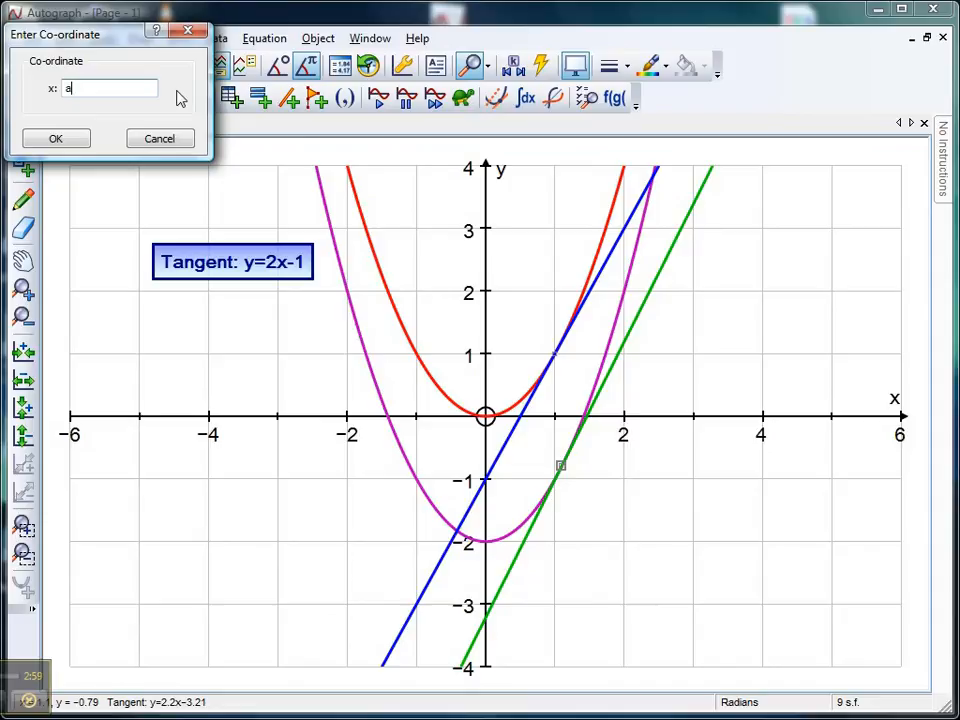
pyautogui.click(54, 140)
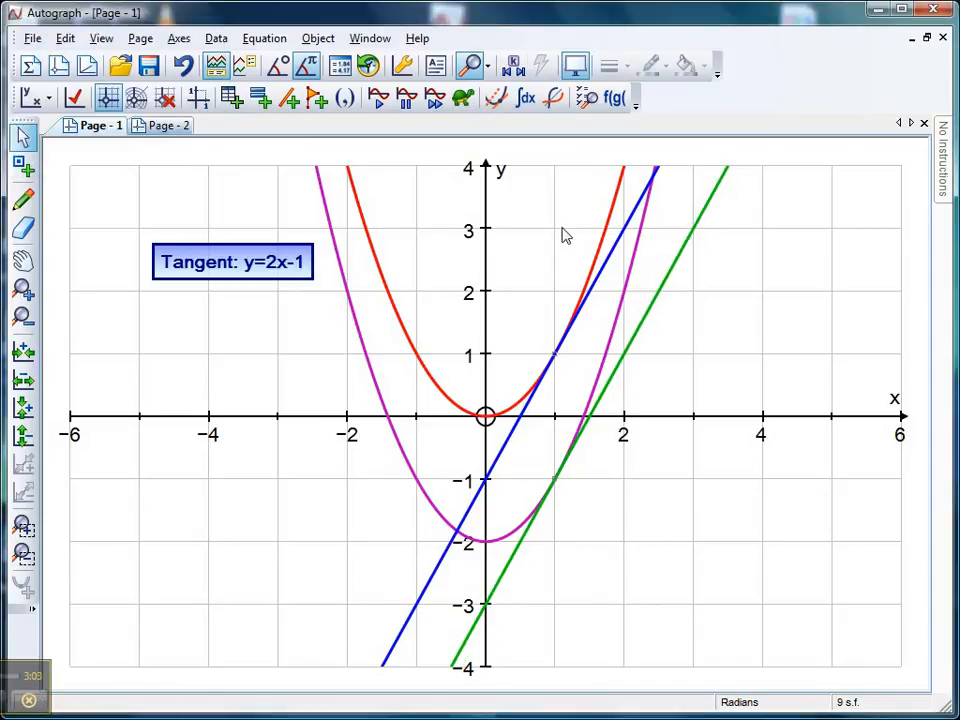
# Step: Open the Constant Controller and raise constant a to 1.3 in steps of 0.1
pyautogui.click(514, 67)
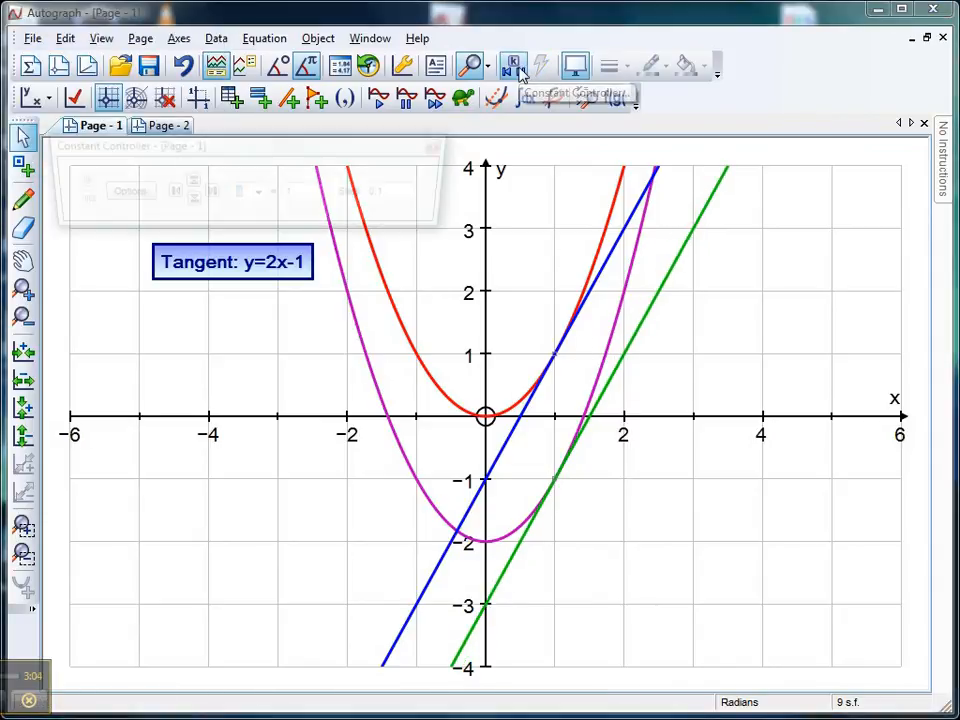
pyautogui.click(189, 183)
pyautogui.click(189, 183)
pyautogui.click(189, 183)
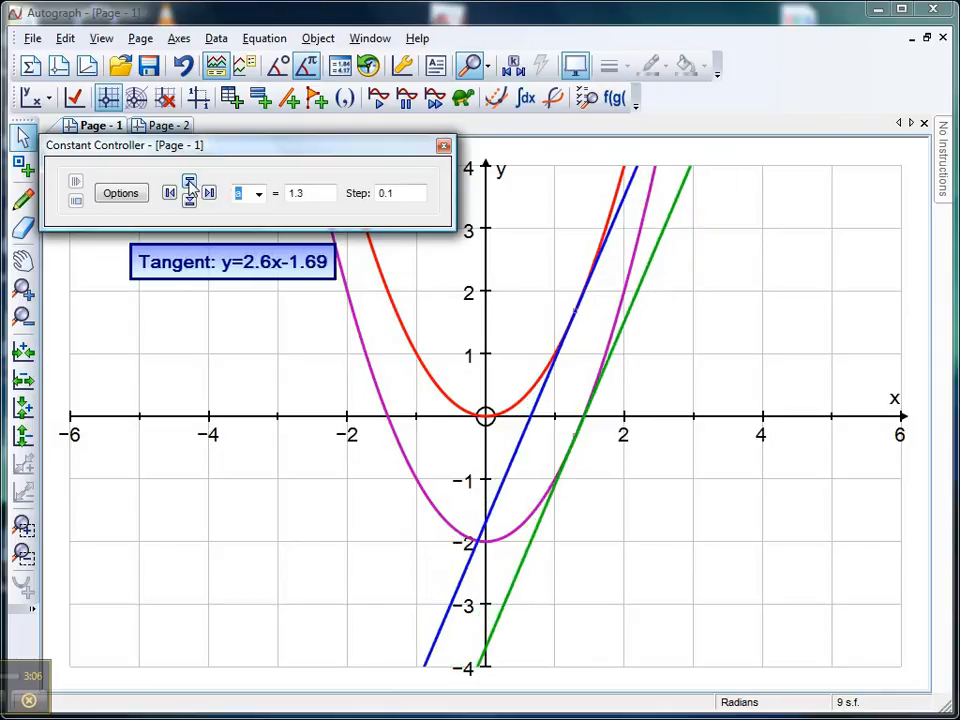
# Step: Lower constant a to -1 in steps of 0.1 so both tangents move together along their parabolas
pyautogui.click(190, 202)
pyautogui.click(190, 202)
pyautogui.click(190, 202)
pyautogui.click(190, 202)
pyautogui.click(190, 202)
pyautogui.click(190, 202)
pyautogui.click(190, 202)
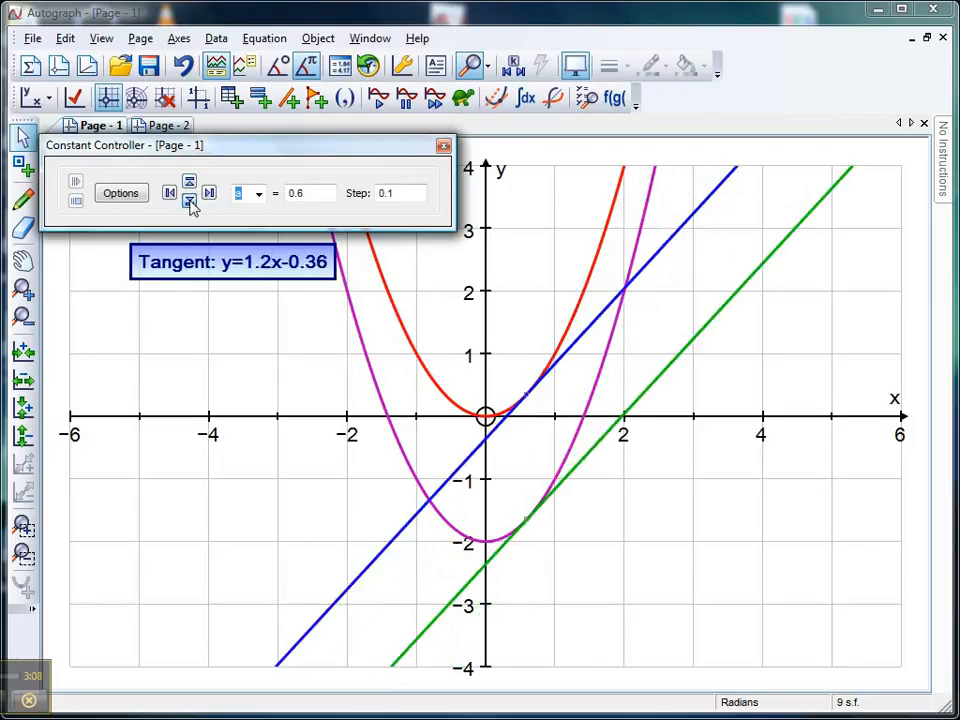
pyautogui.doubleClick(190, 202)
pyautogui.doubleClick(190, 202)
pyautogui.click(190, 202)
pyautogui.doubleClick(190, 202)
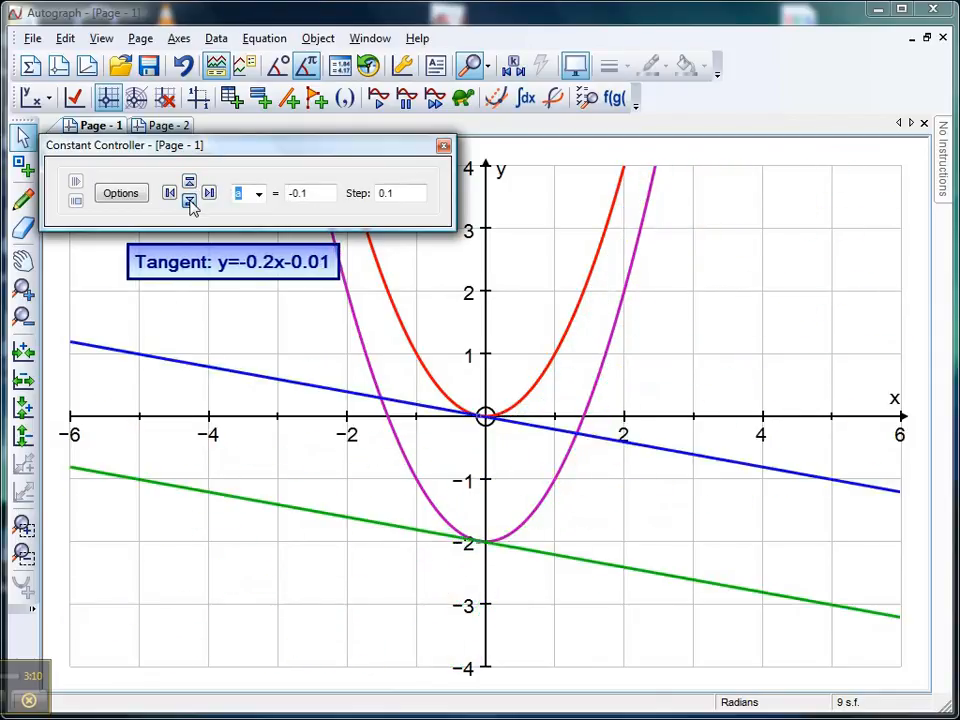
pyautogui.tripleClick(190, 202)
pyautogui.click(190, 202)
pyautogui.tripleClick(190, 202)
pyautogui.doubleClick(190, 202)
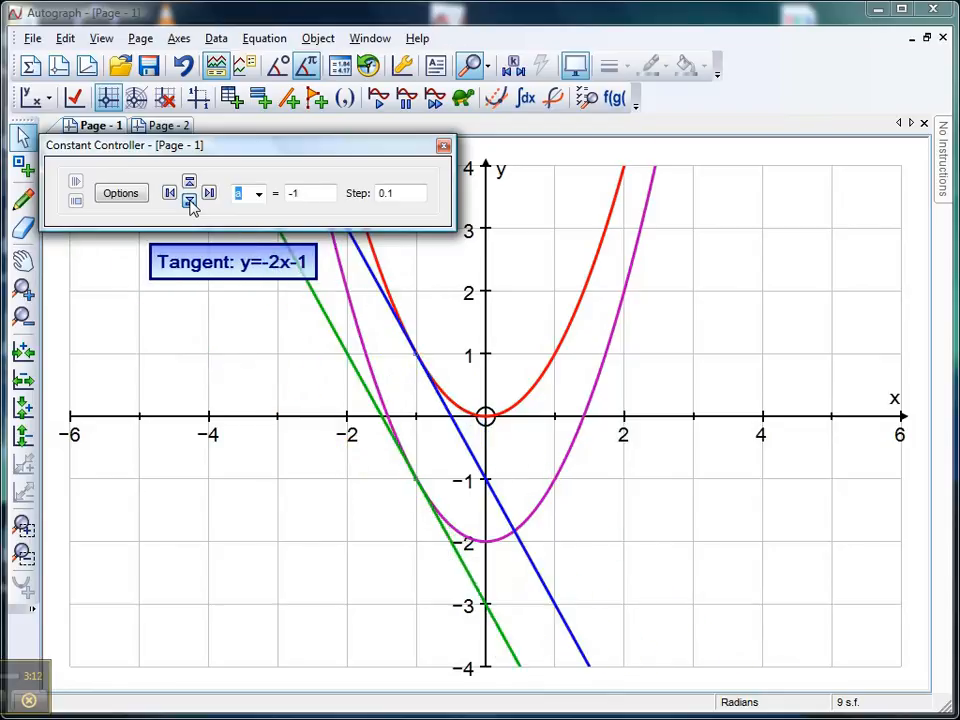
pyautogui.doubleClick(190, 202)
# Step: Raise constant a again in steps of 0.1 to about 1.3 to compare the two tangents' gradients
pyautogui.click(189, 183)
pyautogui.doubleClick(189, 183)
pyautogui.doubleClick(189, 183)
pyautogui.doubleClick(189, 183)
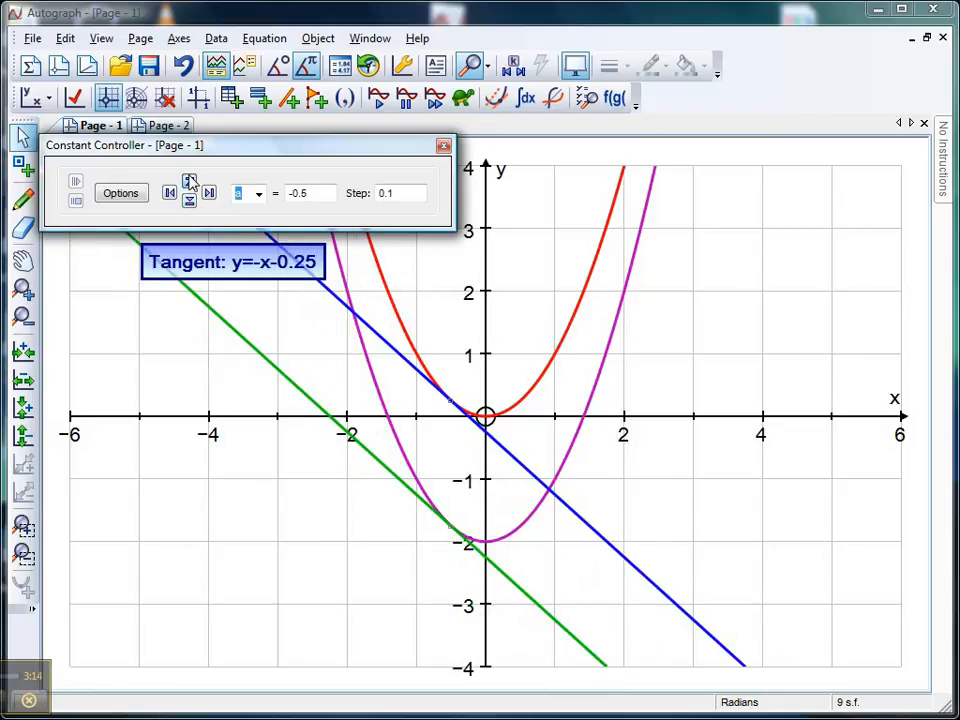
pyautogui.doubleClick(189, 183)
pyautogui.doubleClick(189, 183)
pyautogui.doubleClick(189, 183)
pyautogui.doubleClick(189, 183)
pyautogui.doubleClick(189, 183)
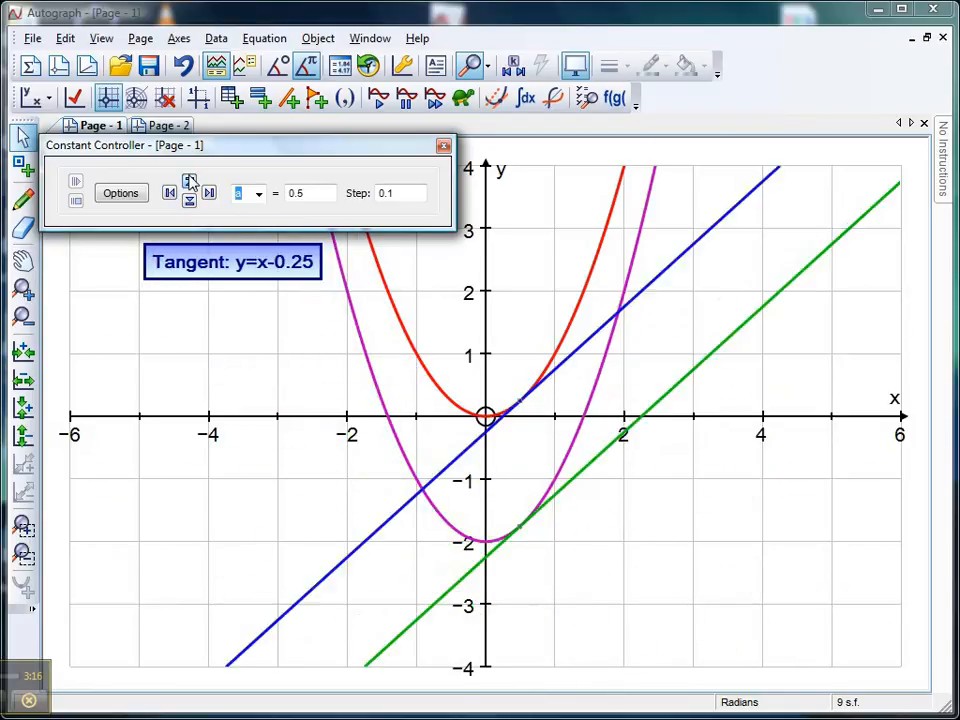
pyautogui.doubleClick(189, 183)
pyautogui.doubleClick(189, 183)
pyautogui.tripleClick(189, 183)
pyautogui.doubleClick(189, 183)
# Step: Lower constant a to -0.5 in steps of 0.1 and close the Constant Controller
pyautogui.click(190, 202)
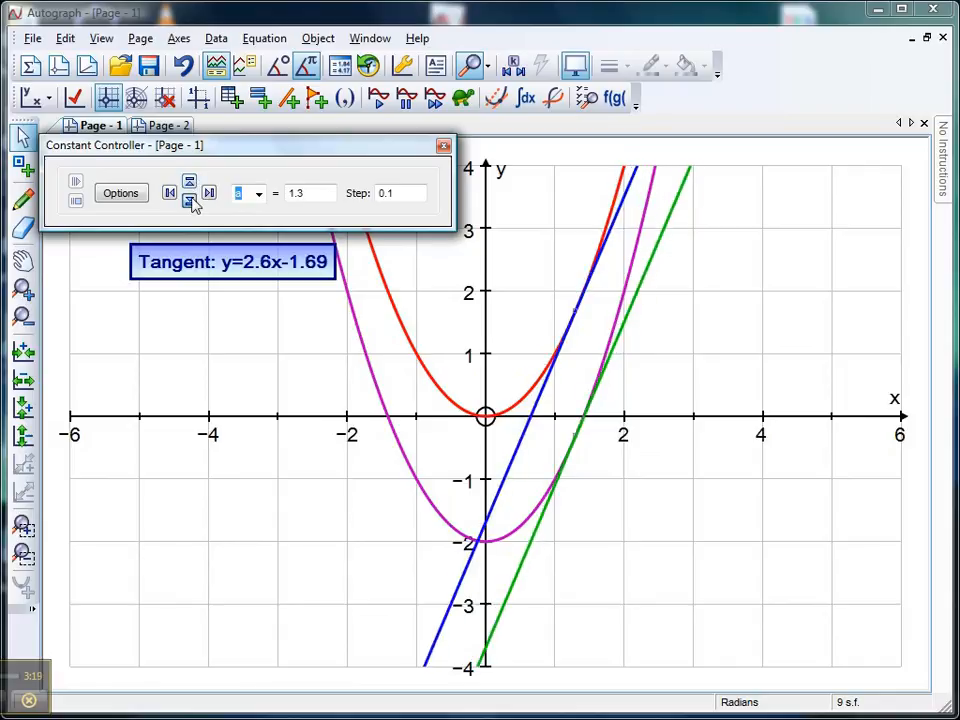
pyautogui.doubleClick(190, 202)
pyautogui.tripleClick(190, 202)
pyautogui.doubleClick(190, 202)
pyautogui.doubleClick(190, 202)
pyautogui.doubleClick(190, 202)
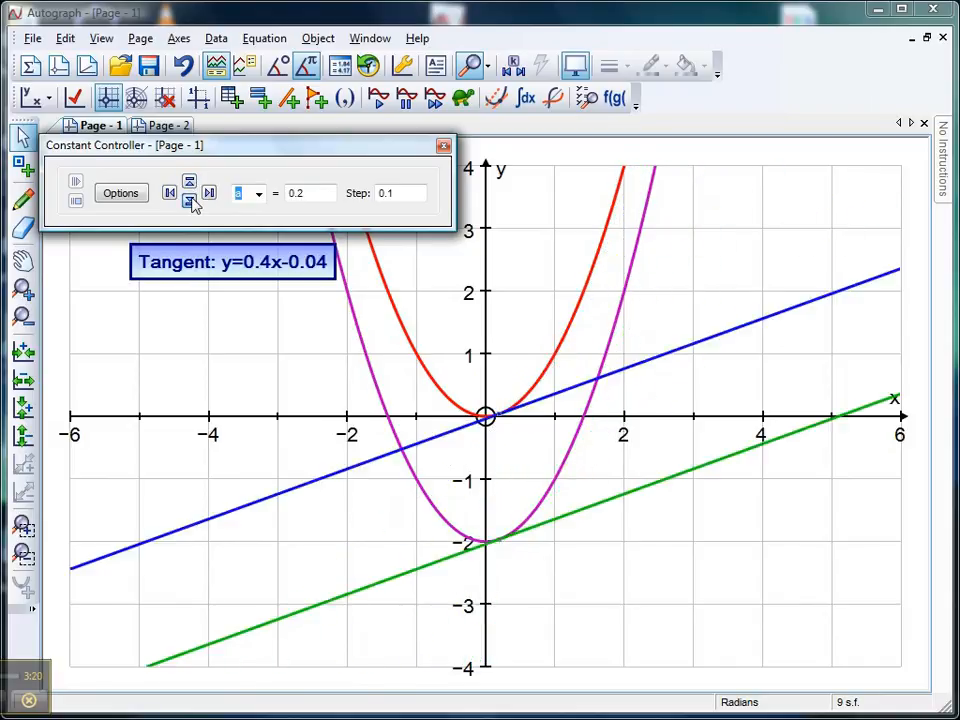
pyautogui.doubleClick(190, 202)
pyautogui.tripleClick(190, 202)
pyautogui.doubleClick(190, 202)
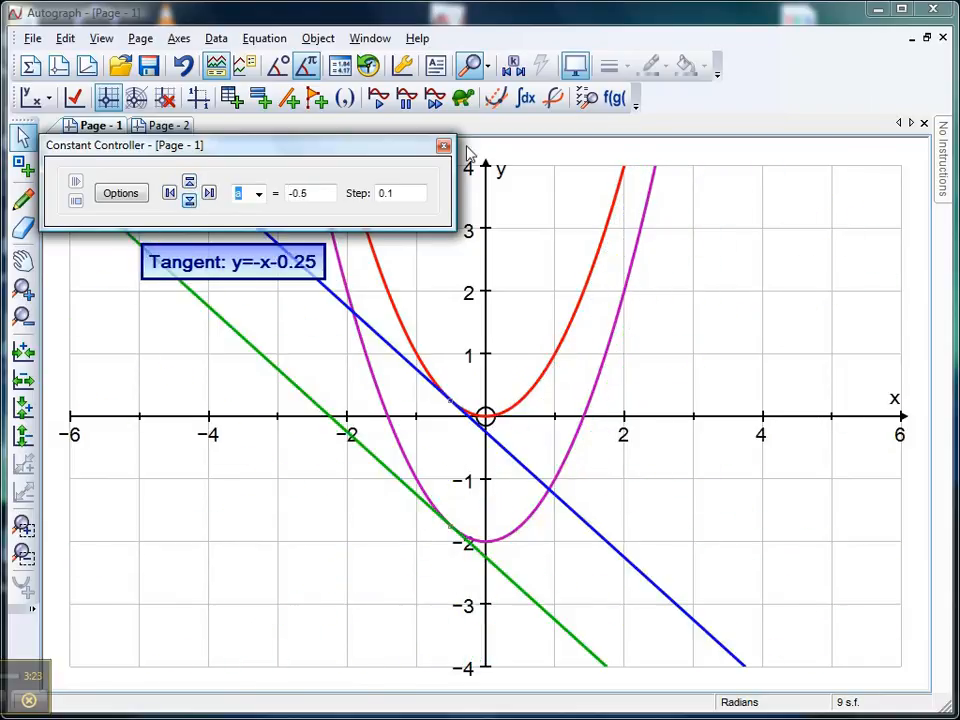
pyautogui.click(443, 146)
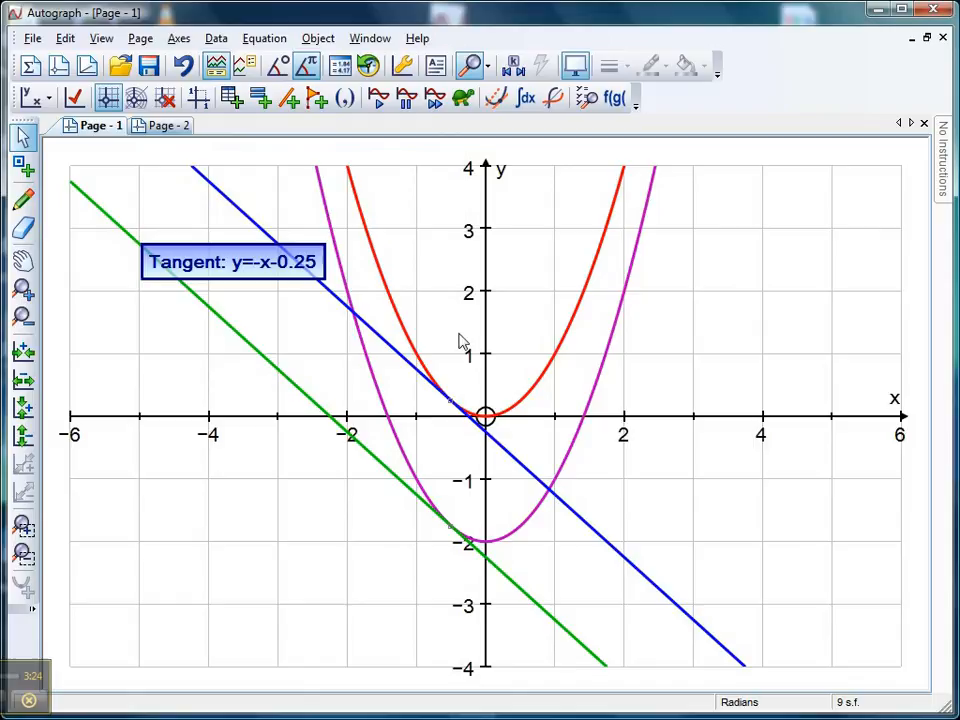
# Step: Delete the tangent point on y=x² together with its dependent tangent and label
pyautogui.click(451, 403)
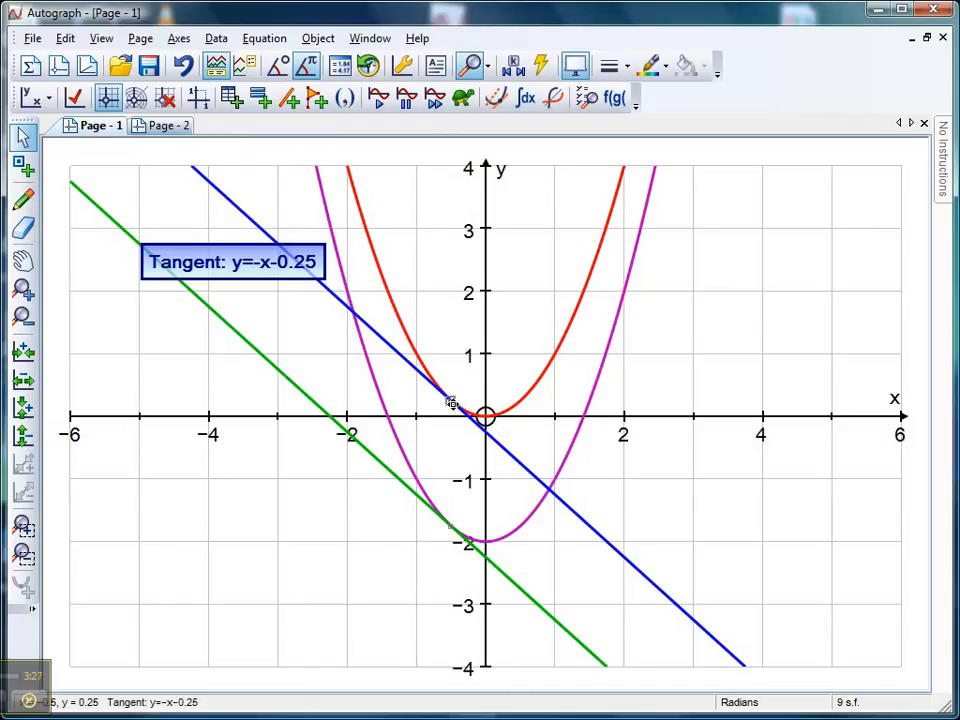
pyautogui.press('Delete')
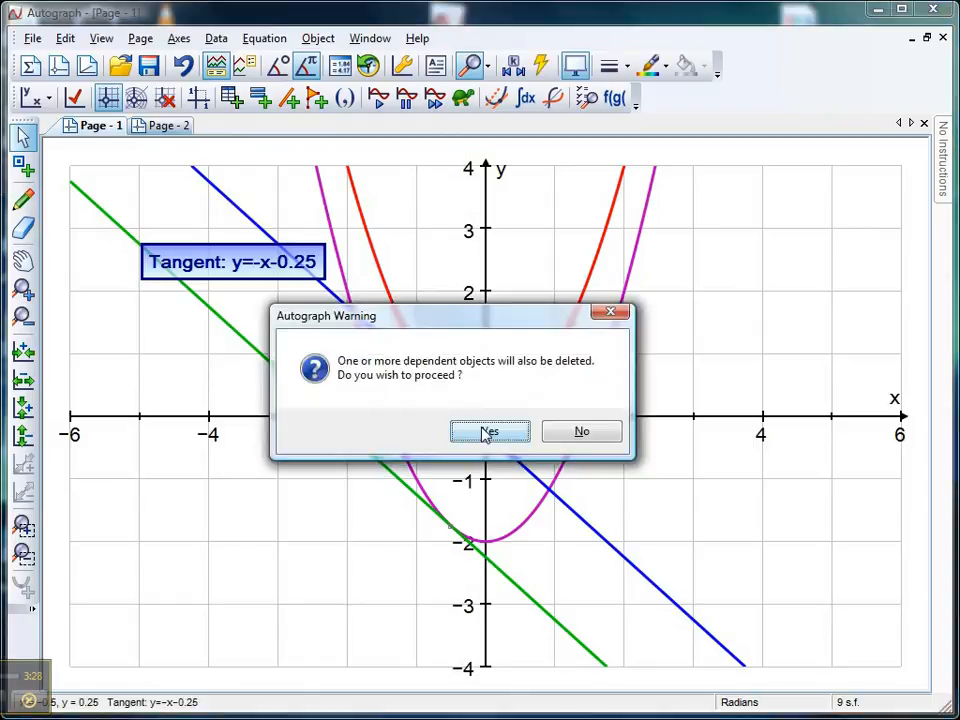
pyautogui.press('Return')
# Step: Delete the y=x²-2 parabola with its tangent and tangent point, leaving only y=x² on the page
pyautogui.doubleClick(451, 525)
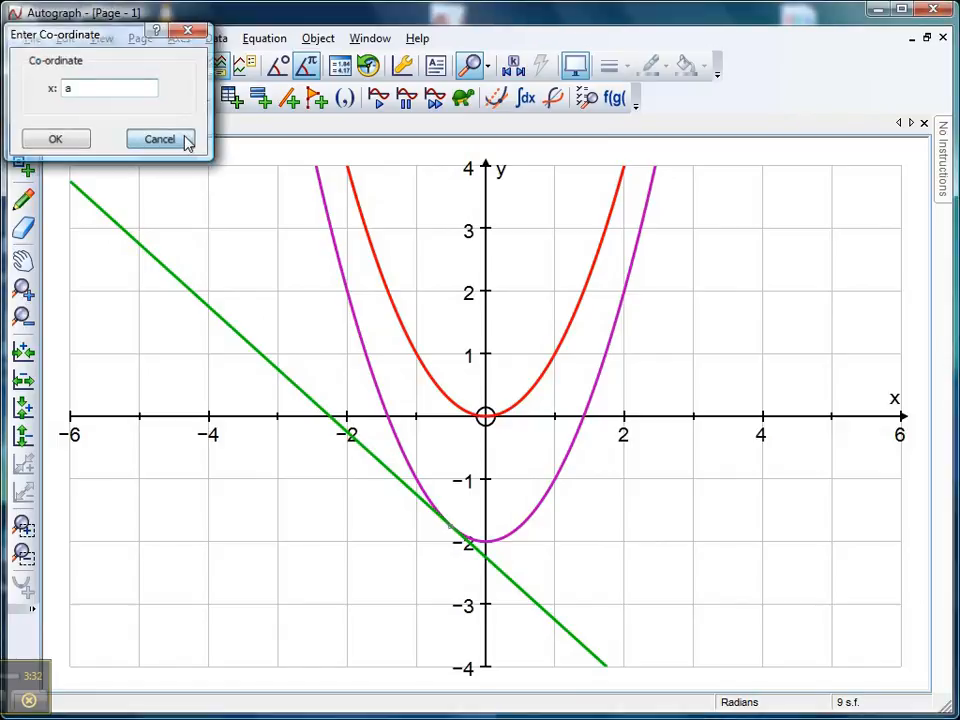
pyautogui.click(160, 139)
pyautogui.click(273, 362)
pyautogui.keyDown('shift'); pyautogui.click(384, 398); pyautogui.keyUp('shift')
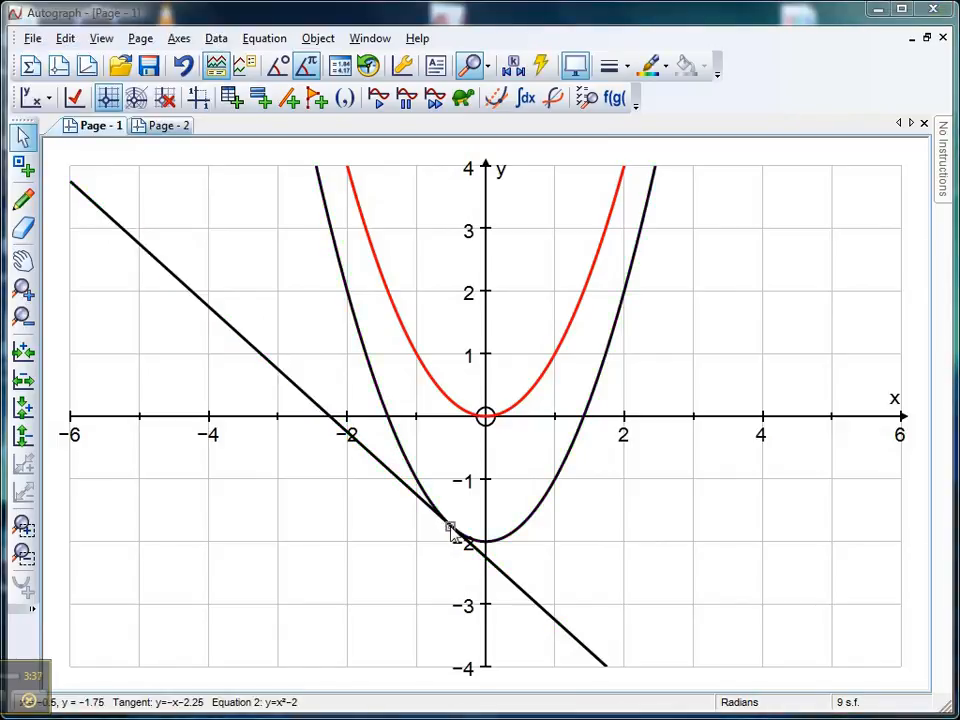
pyautogui.press('Delete')
pyautogui.click(516, 439)
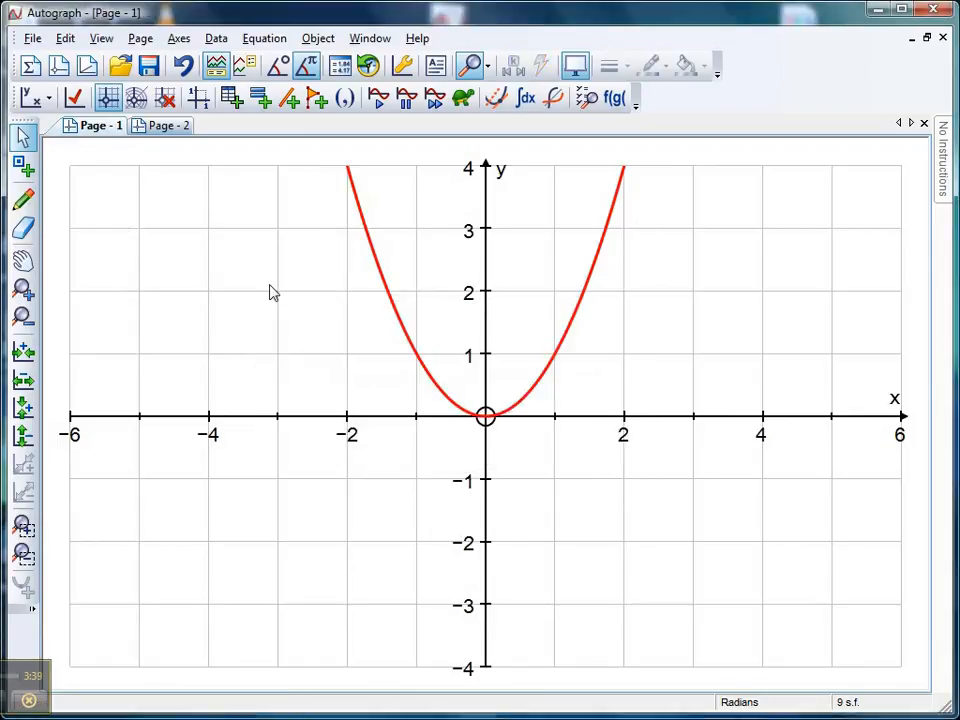
# Step: Turn on slow plotting and draw the gradient function of y=x² as a blue dashed line, resuming the paused plot to complete it
pyautogui.click(463, 100)
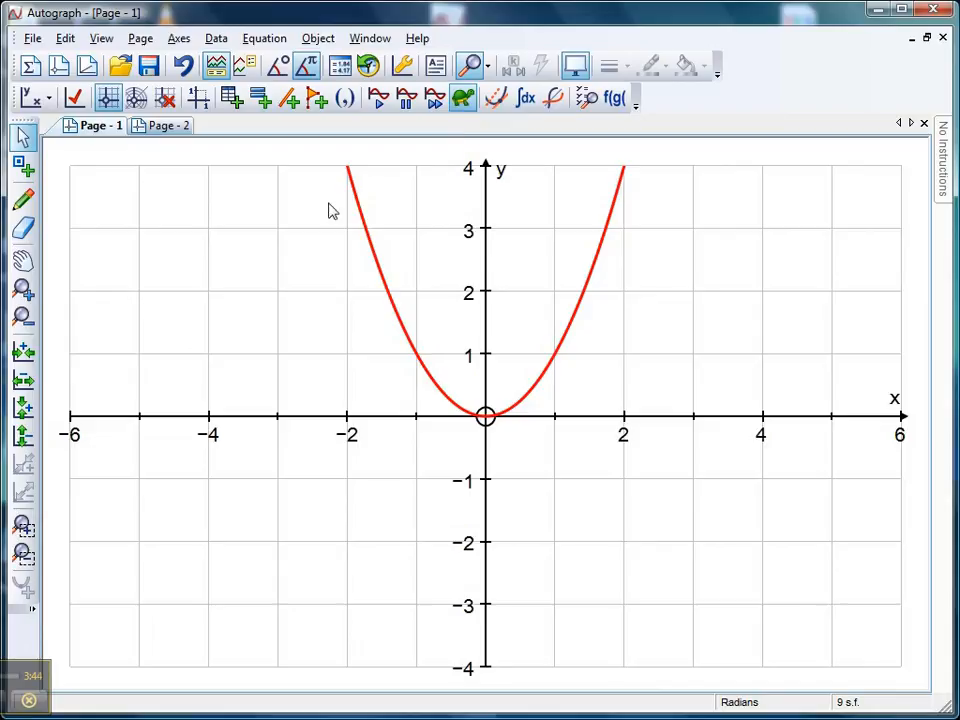
pyautogui.click(375, 240)
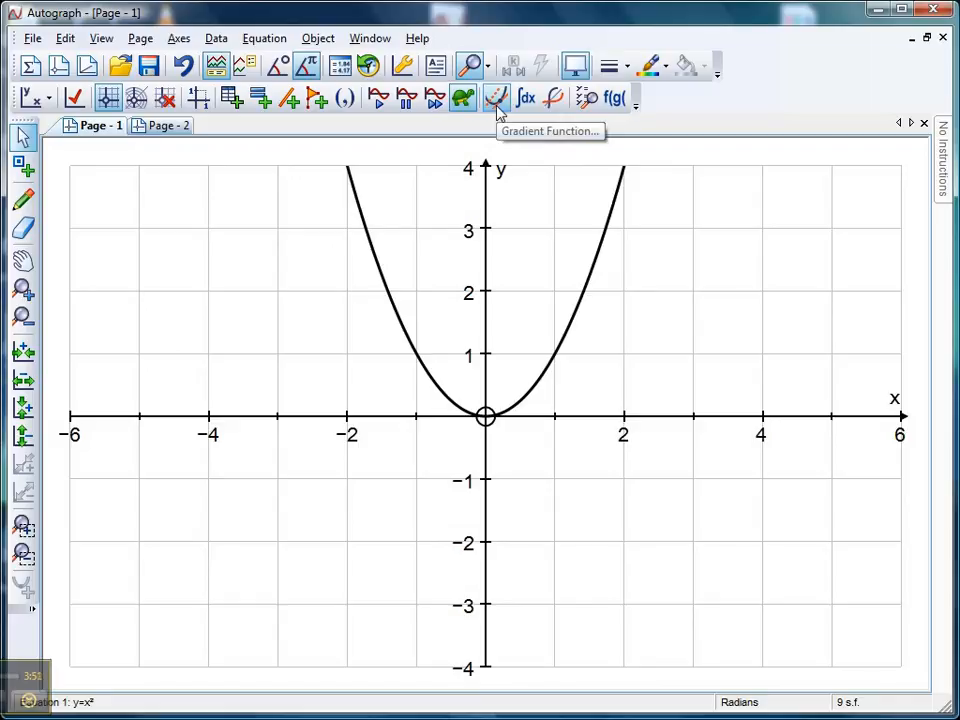
pyautogui.click(497, 105)
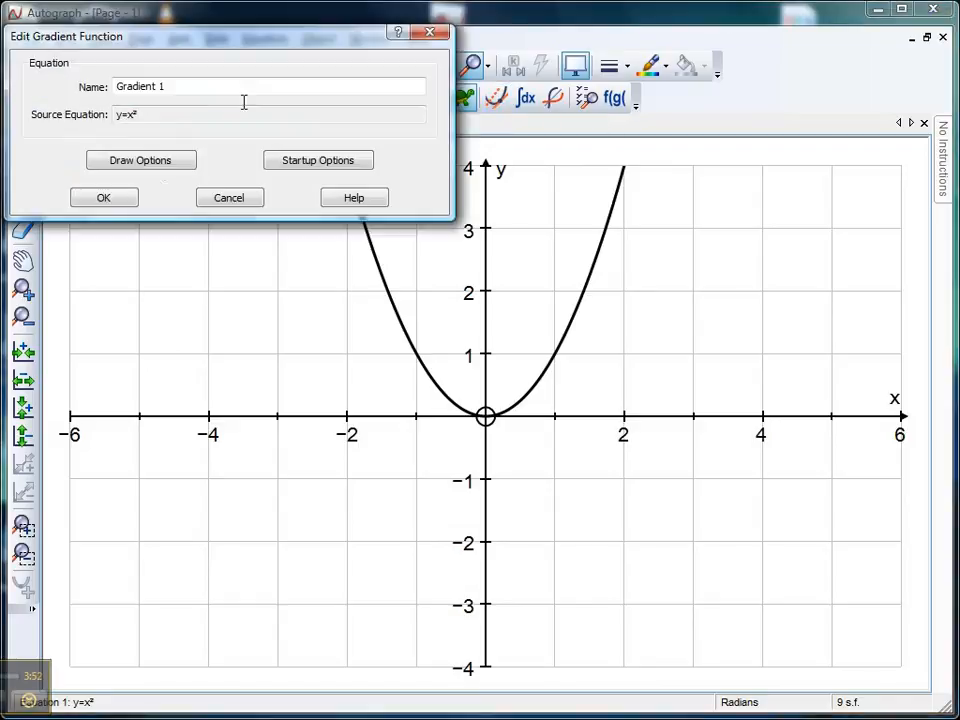
pyautogui.click(160, 170)
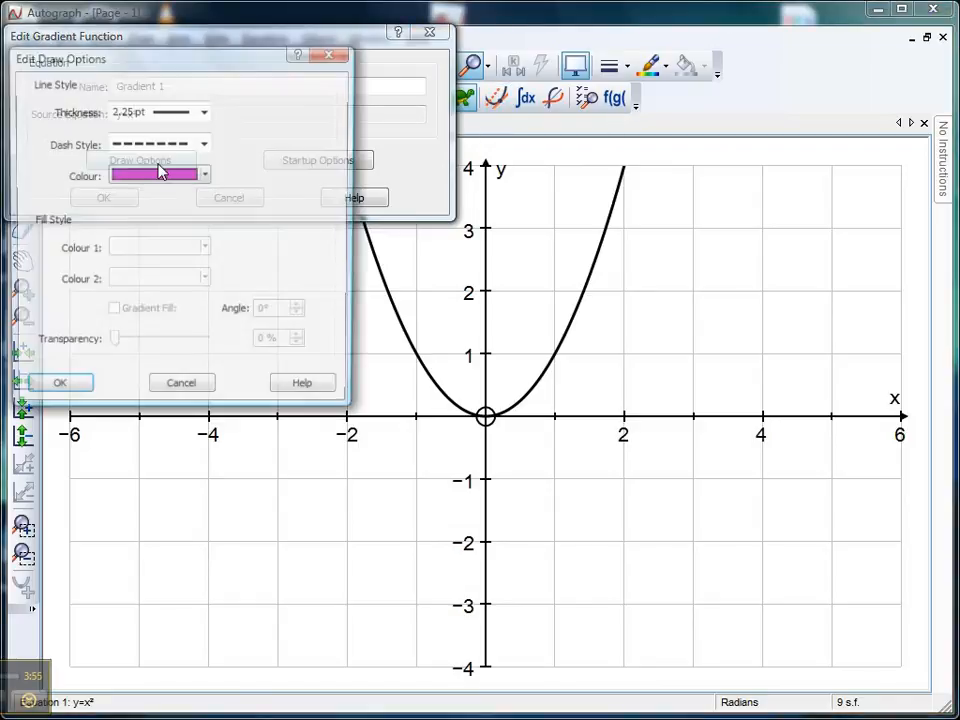
pyautogui.click(207, 180)
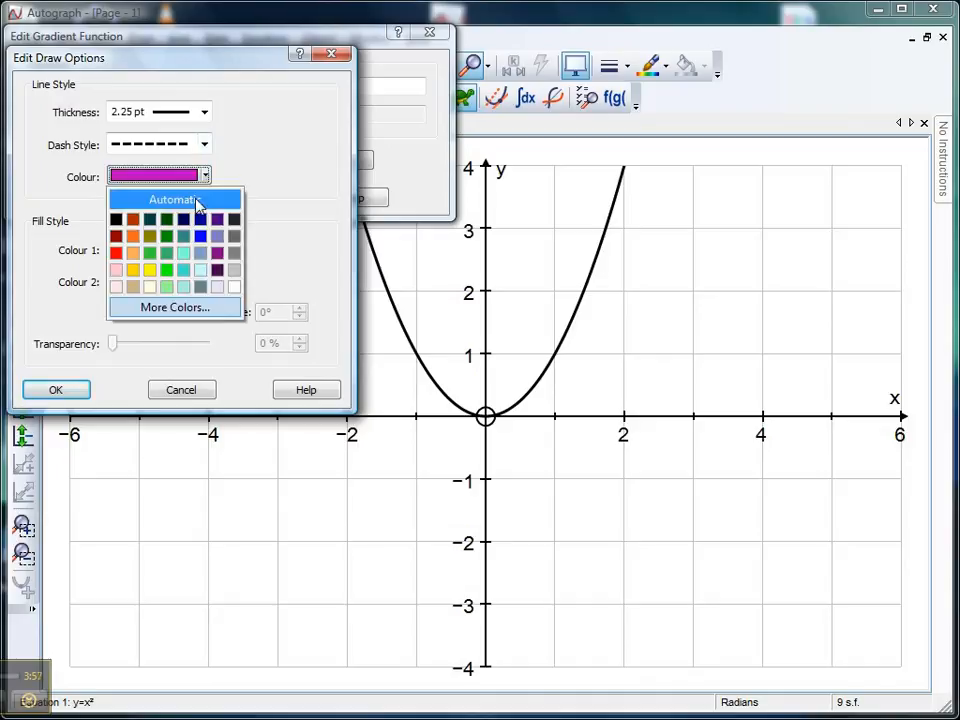
pyautogui.click(200, 234)
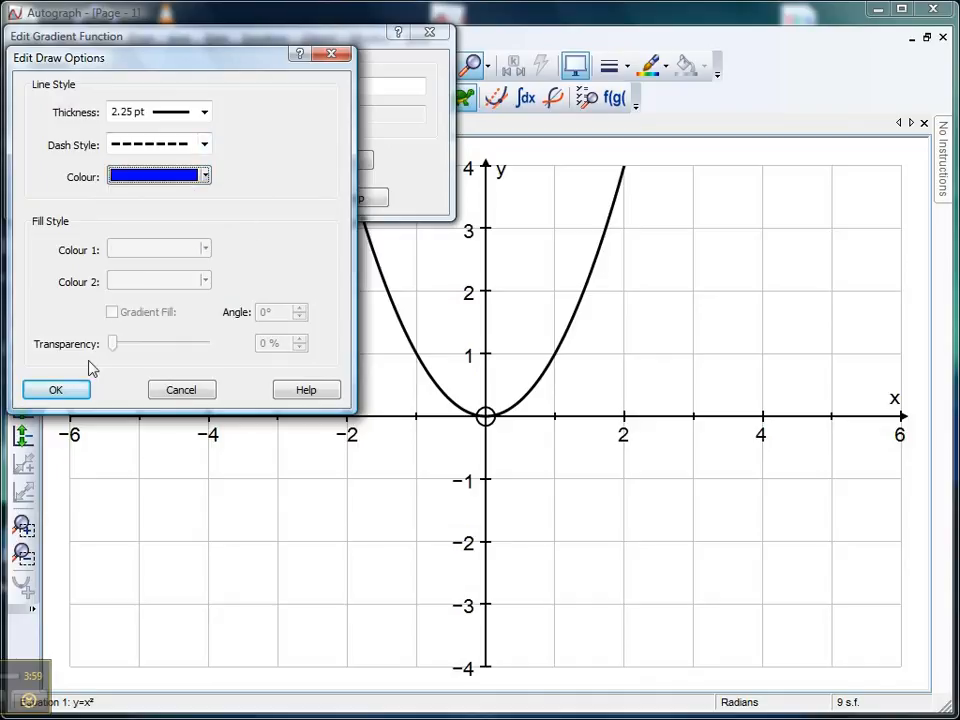
pyautogui.click(60, 393)
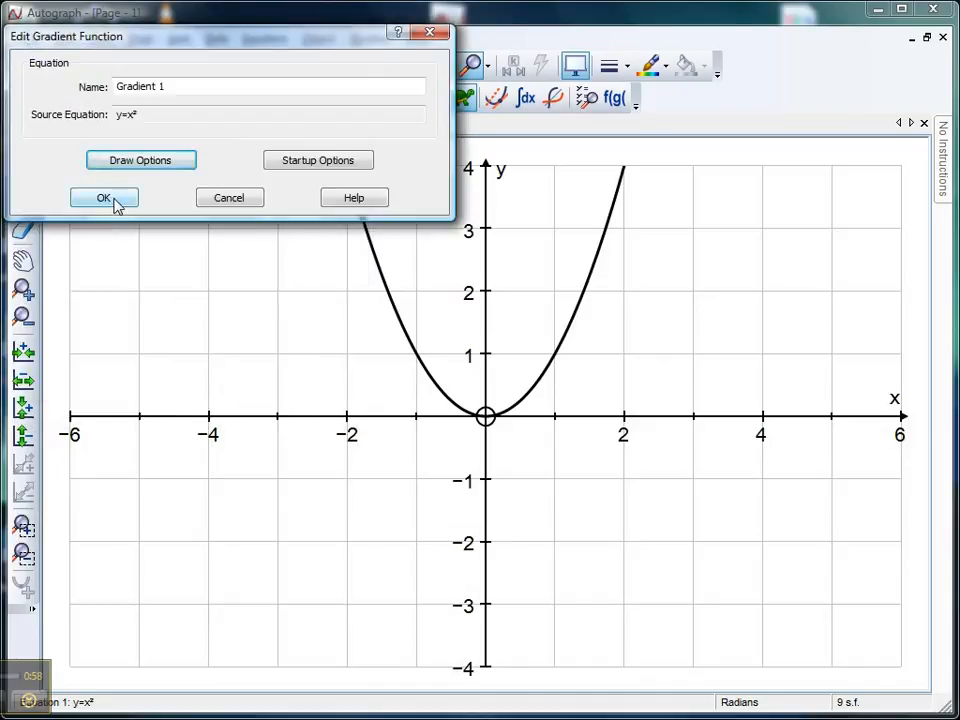
pyautogui.click(115, 200)
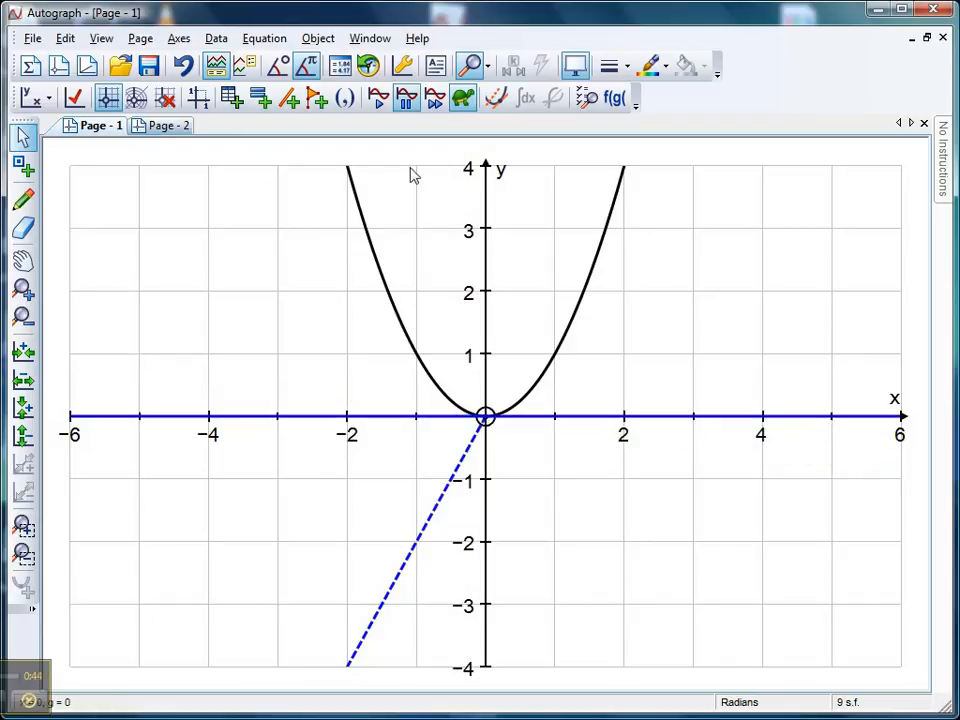
pyautogui.click(406, 110)
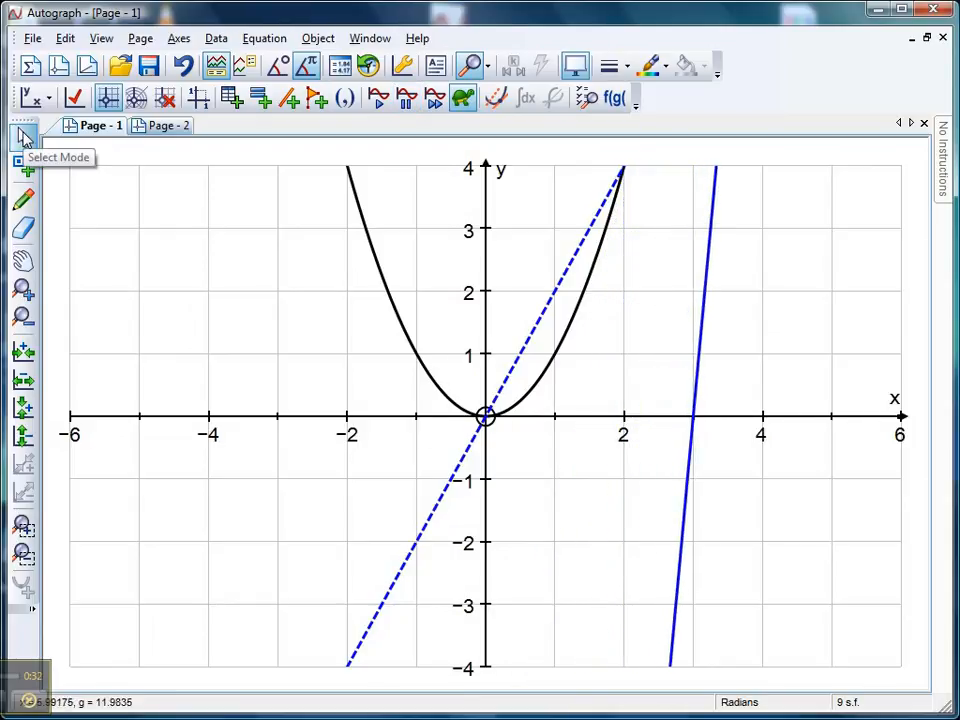
# Step: Plot the equation y=2x over the gradient function to check that they match
pyautogui.click(25, 137)
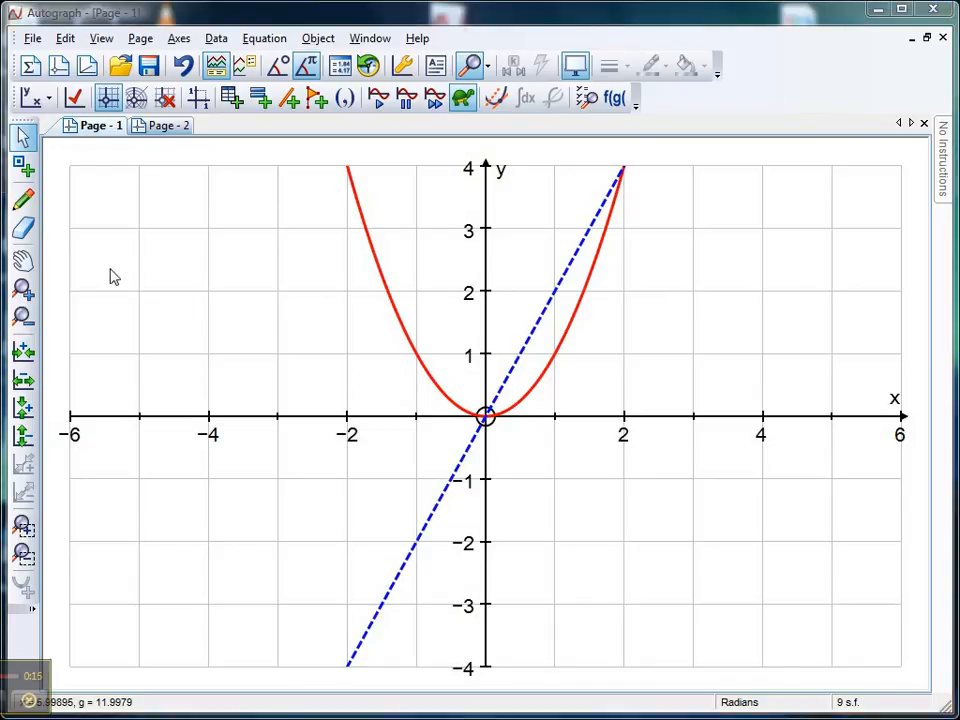
pyautogui.press('Return')
pyautogui.write('y=2x')
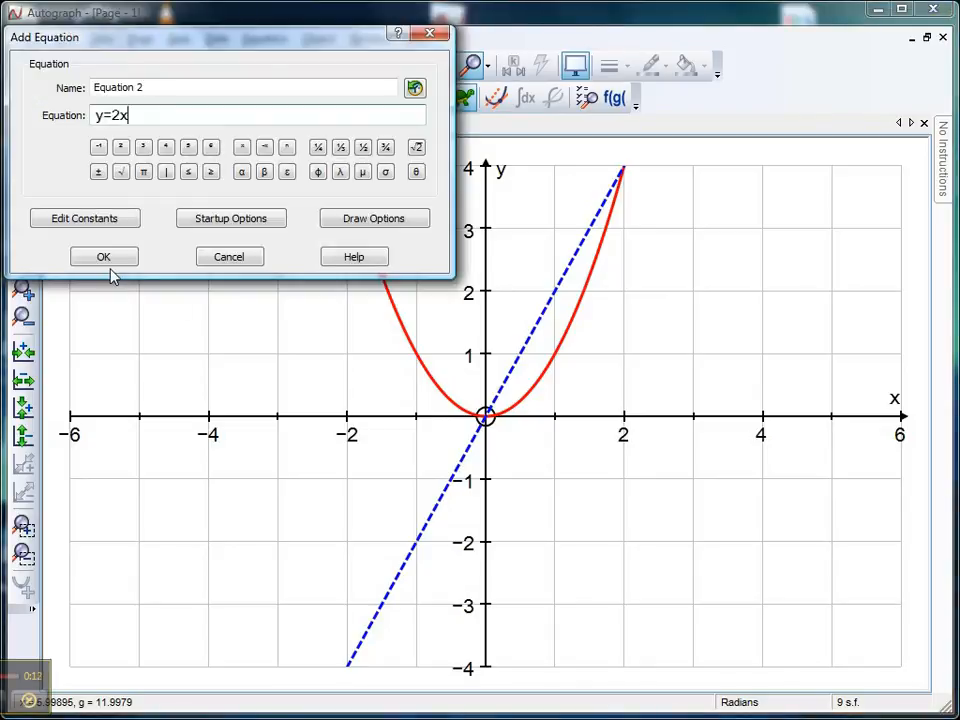
pyautogui.click(108, 262)
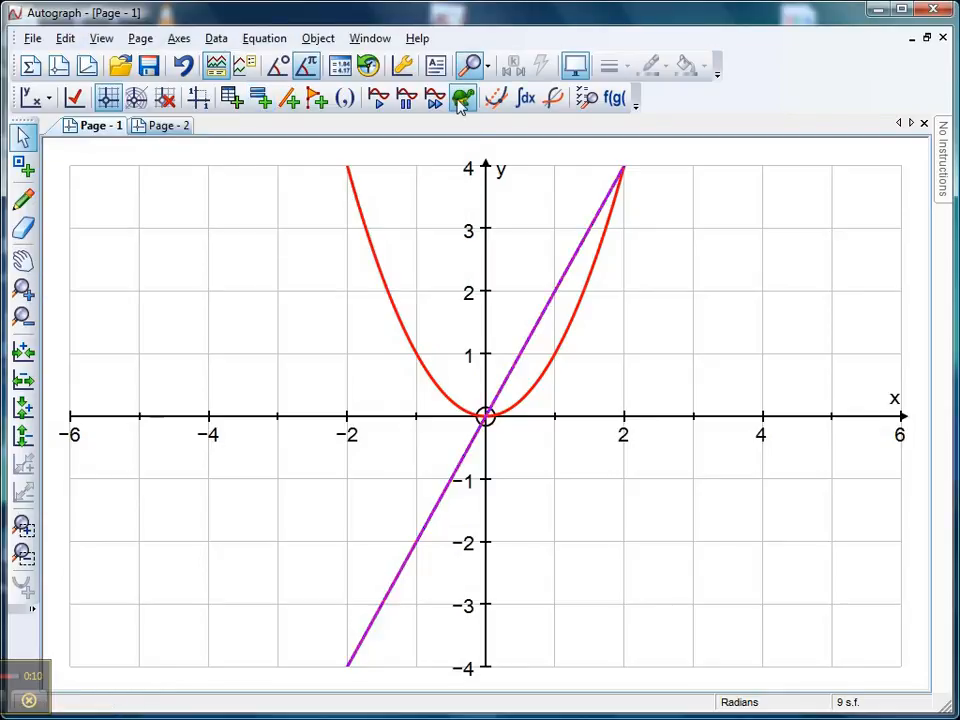